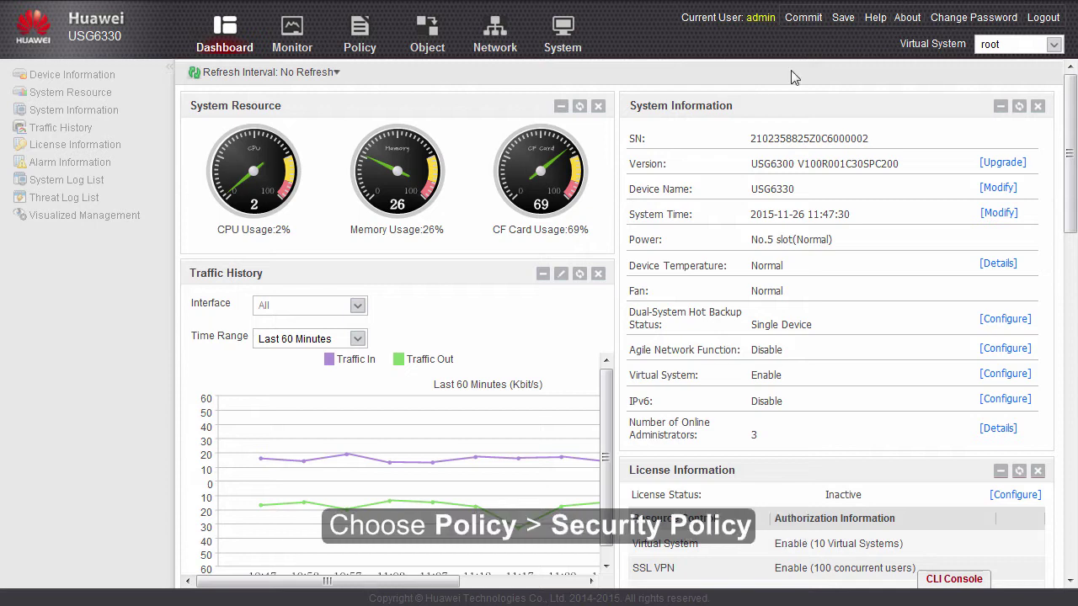
- In the Security Policy list, keep the default rule's action at Deny and begin a new policy
left_click(360, 30)
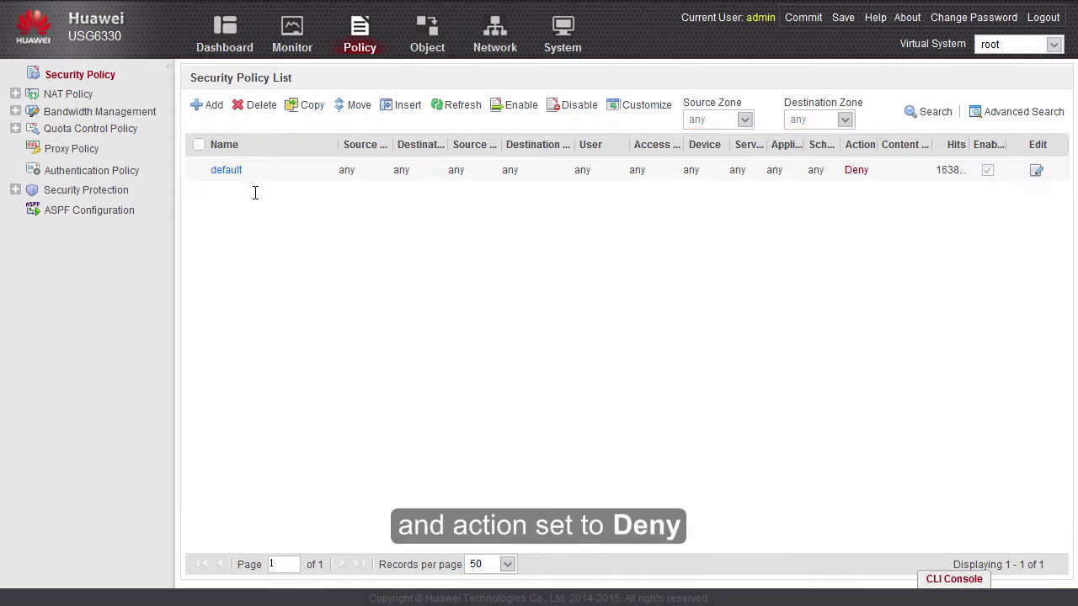
left_click(1037, 171)
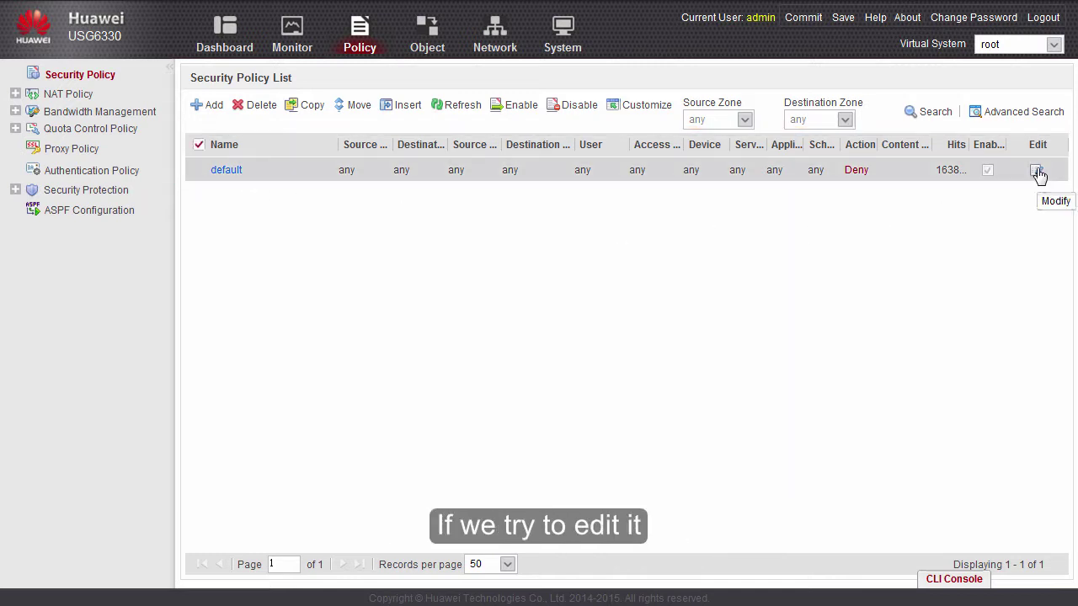
left_click(382, 392)
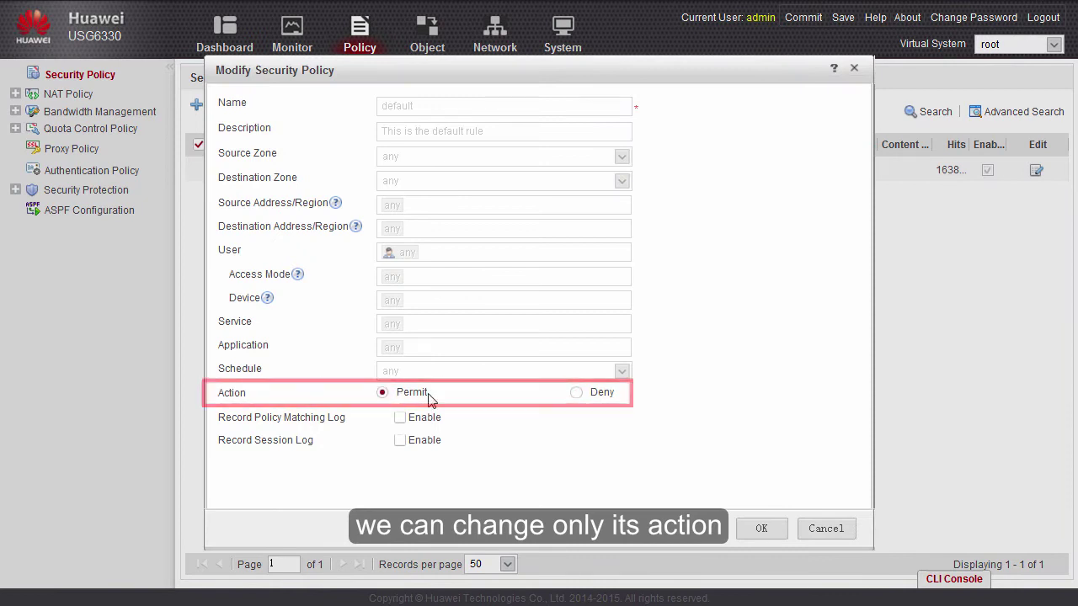
left_click(576, 392)
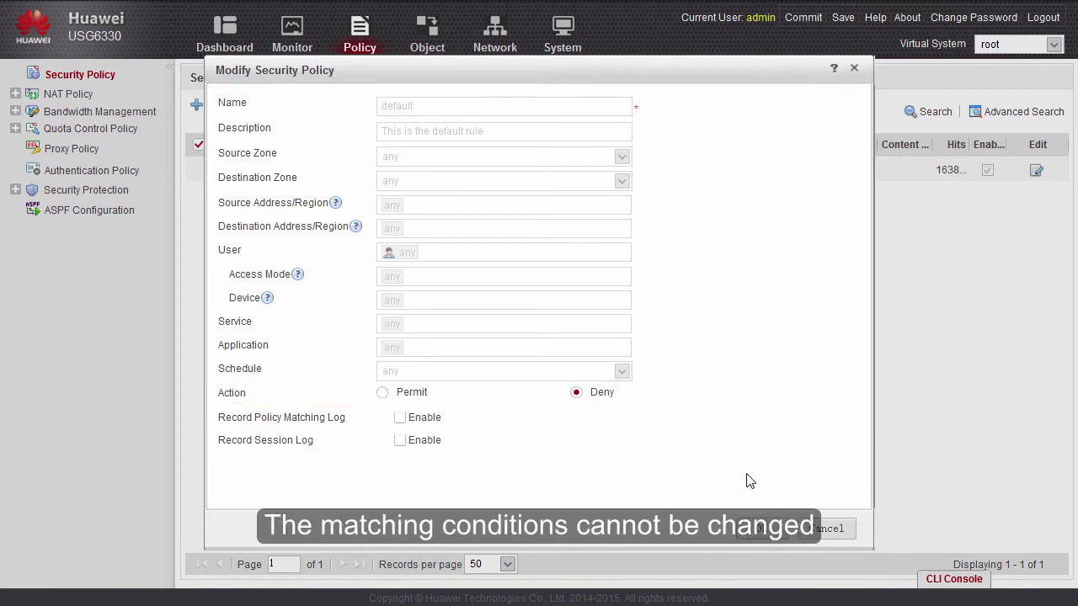
left_click(762, 529)
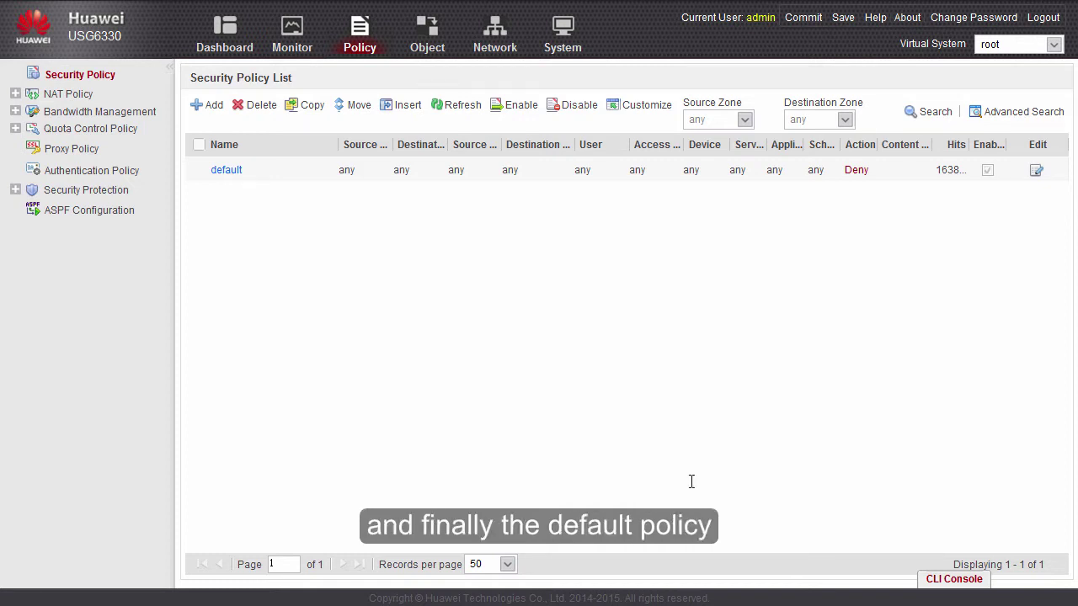
left_click(212, 106)
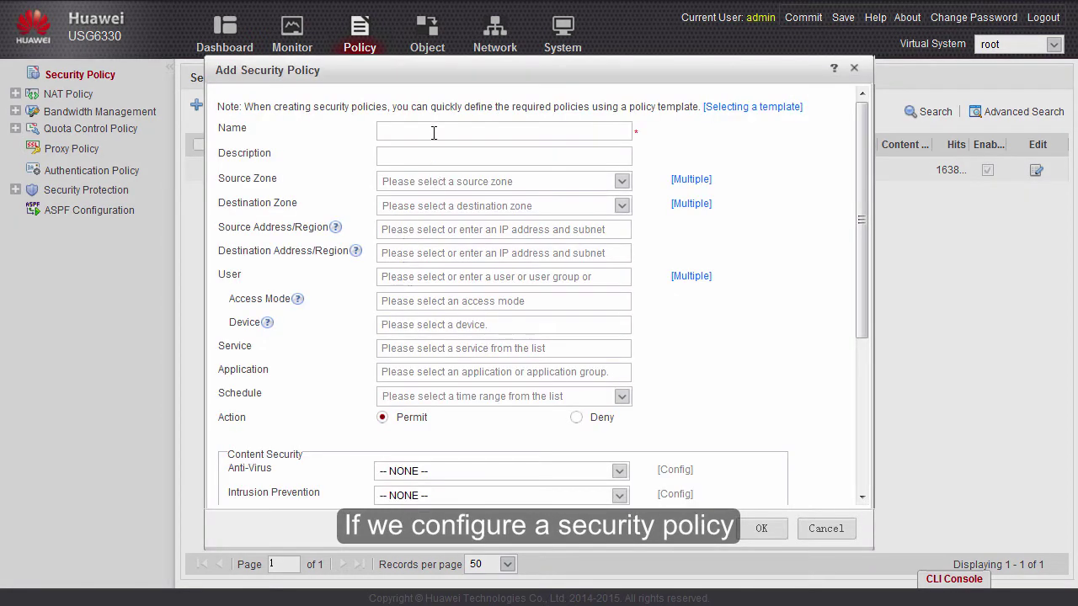
- Create policy 1 denying source address 1.1.1.1/32
type("1")
left_click(421, 229)
type("1.1.")
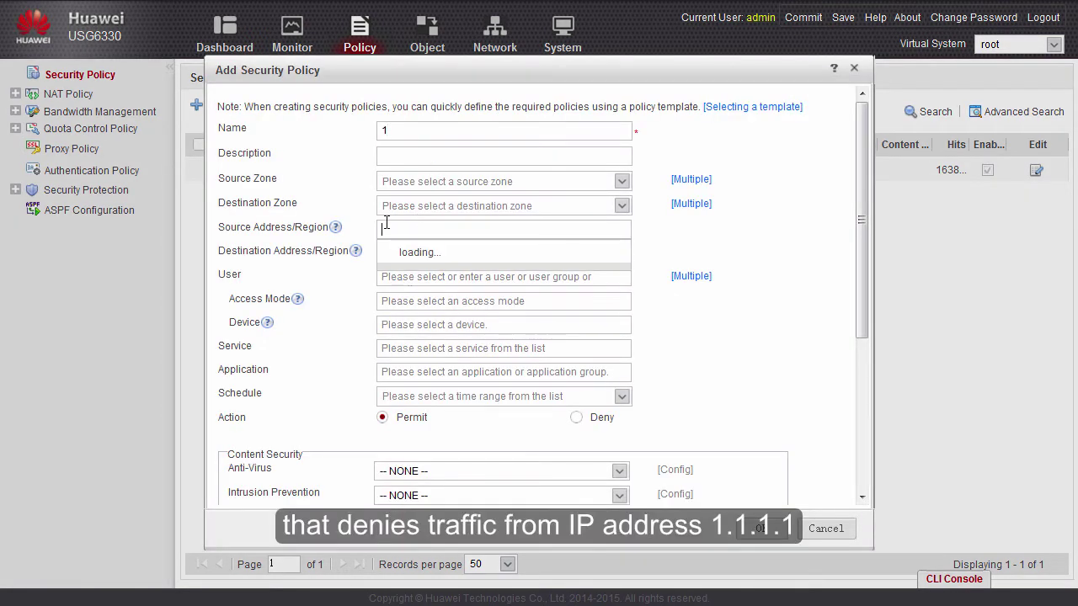
type("1.1/32")
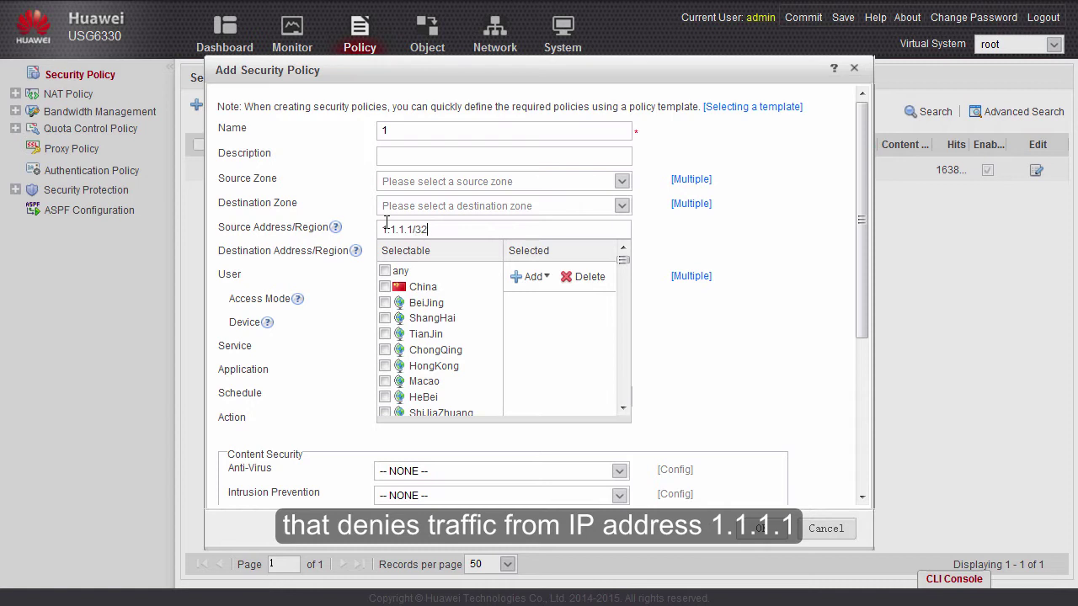
left_click(385, 270)
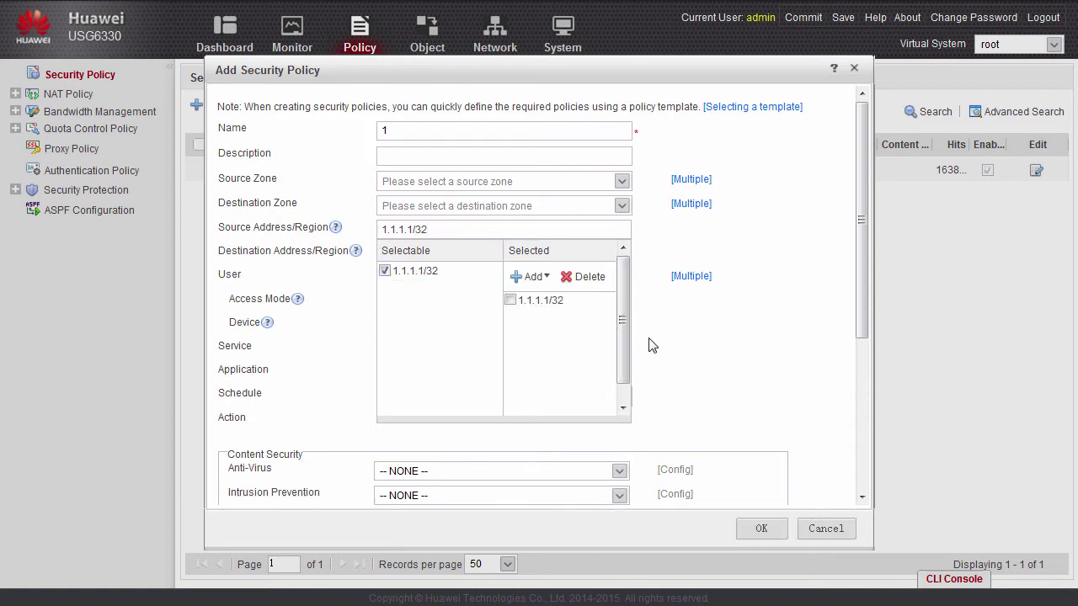
left_click(655, 347)
left_click(576, 417)
left_click(762, 528)
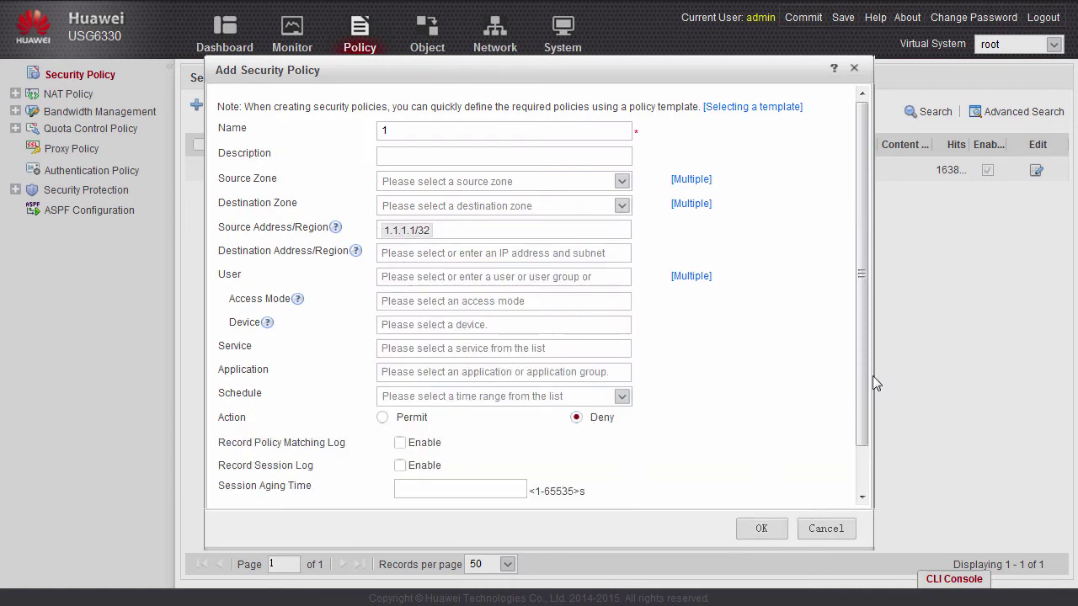
- Change the default policy's action to Permit and confirm the change
left_click(1036, 195)
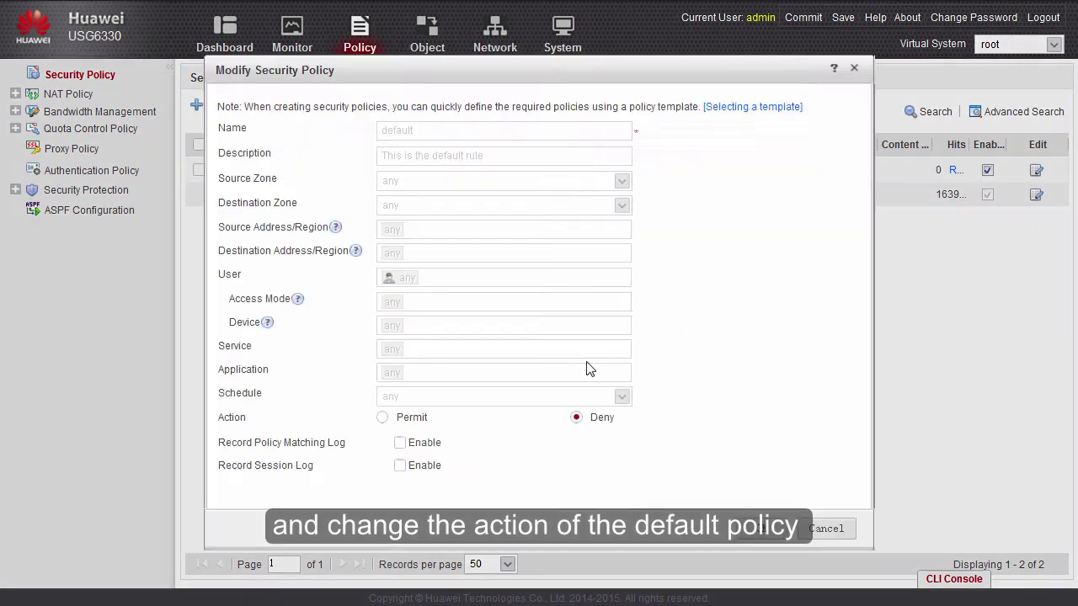
left_click(403, 392)
left_click(761, 529)
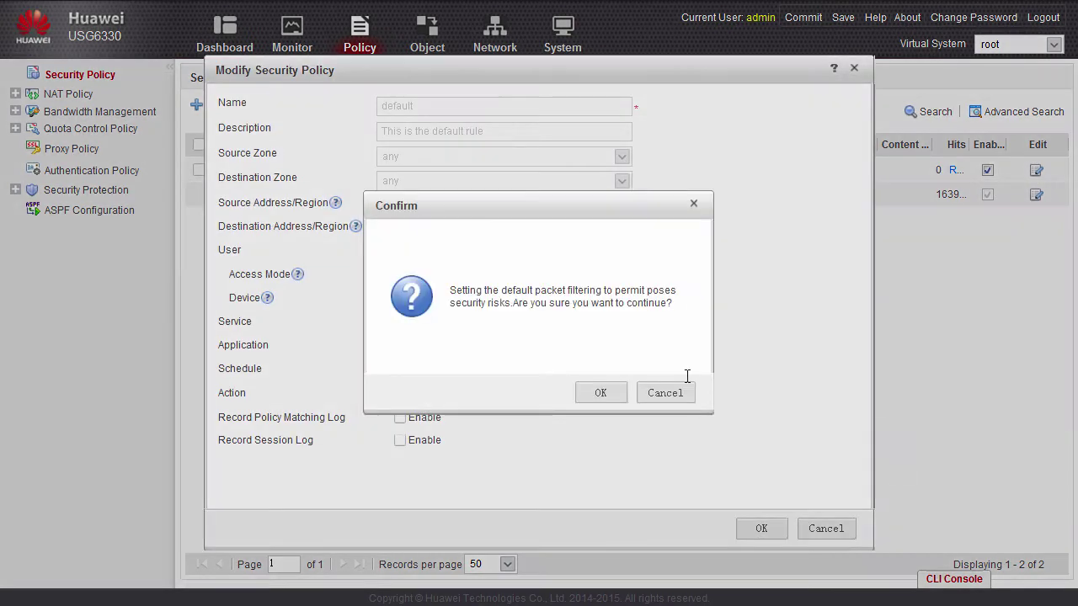
left_click(601, 392)
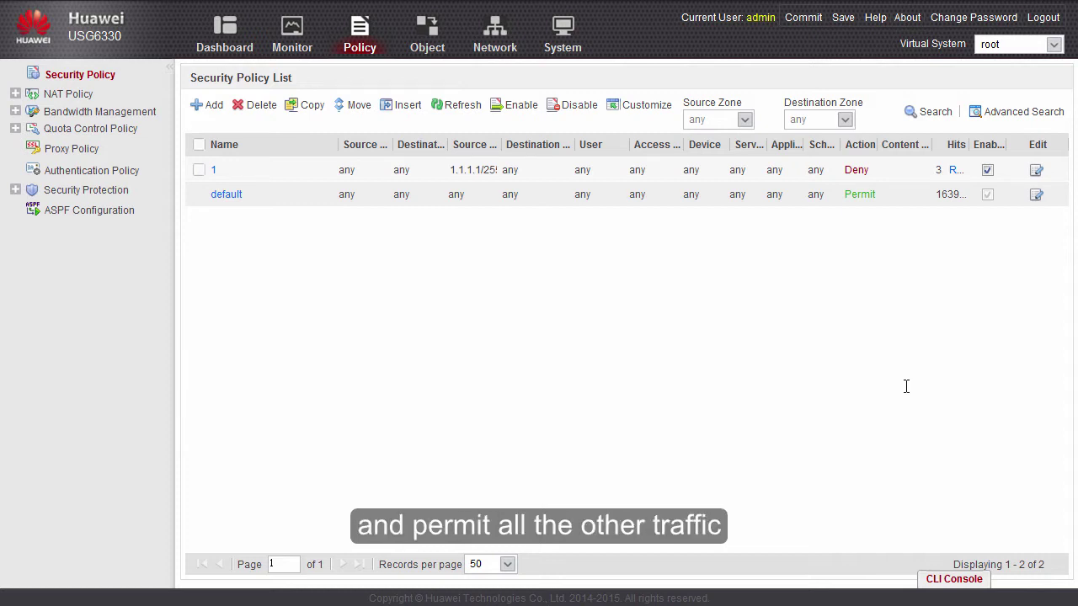
- Open a new Add Security Policy form and scroll through its matching conditions and back
left_click(213, 106)
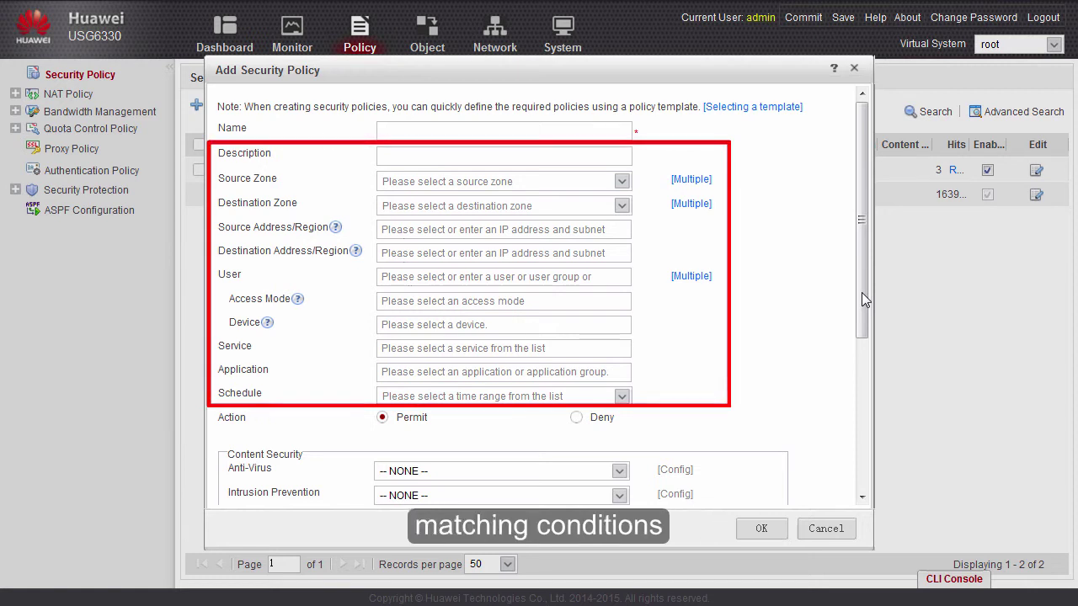
left_click_drag(862, 292, 867, 448)
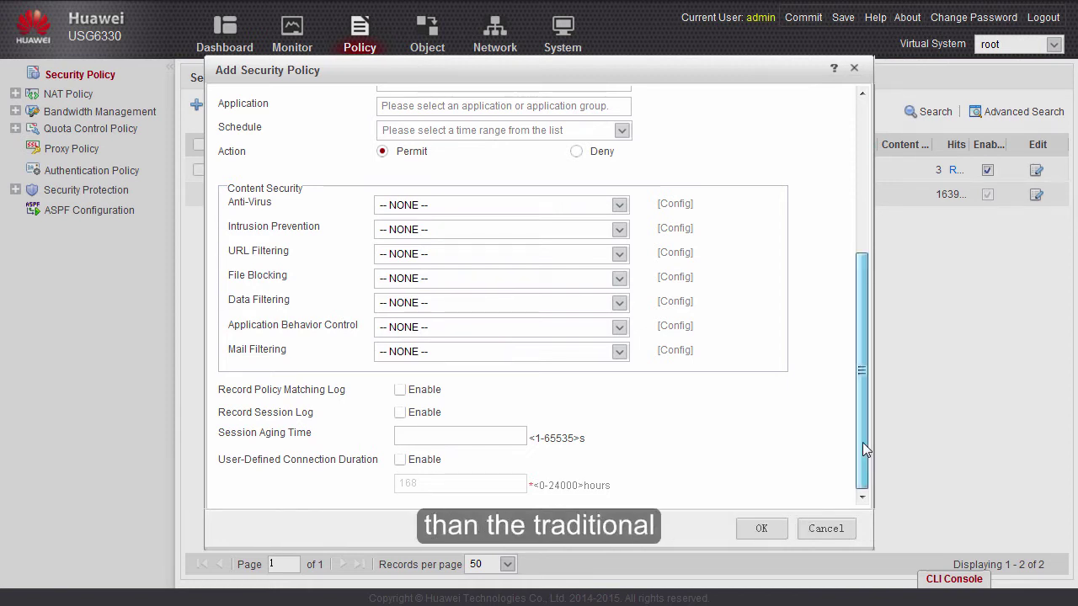
left_click_drag(862, 442, 884, 282)
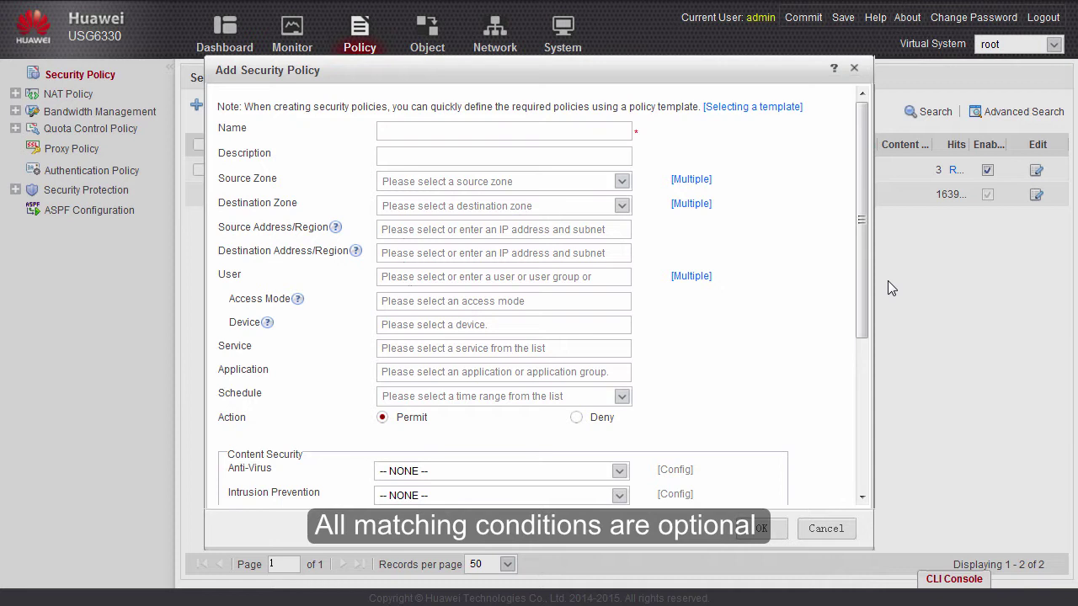
- Save policy 2 with no matching conditions and Permit, then choose Deny in a new form
left_click(516, 131)
type("2")
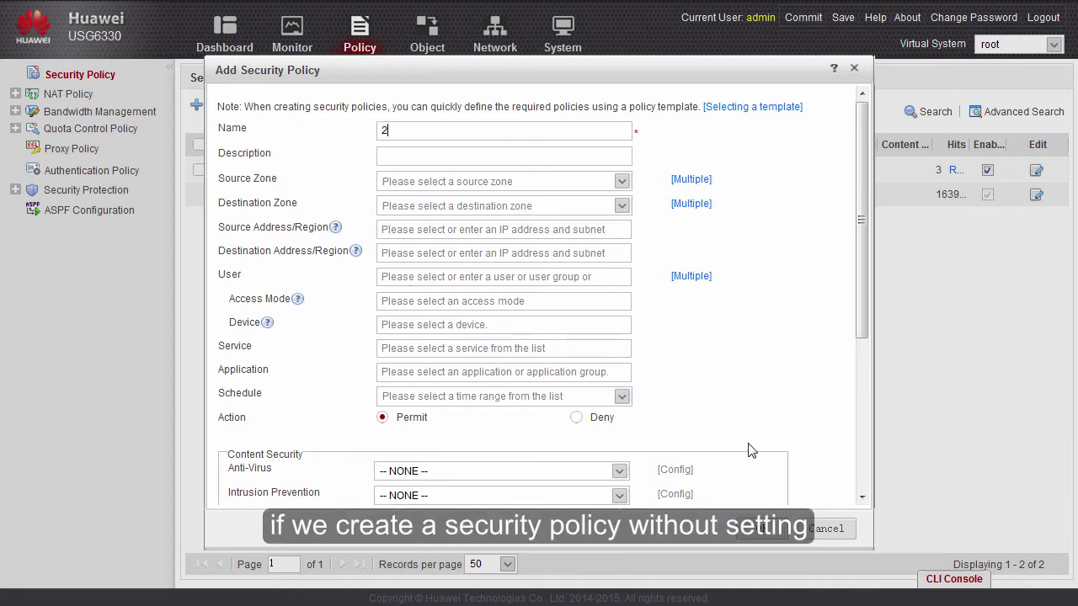
scroll(754, 454, "down", 3)
left_click(763, 532)
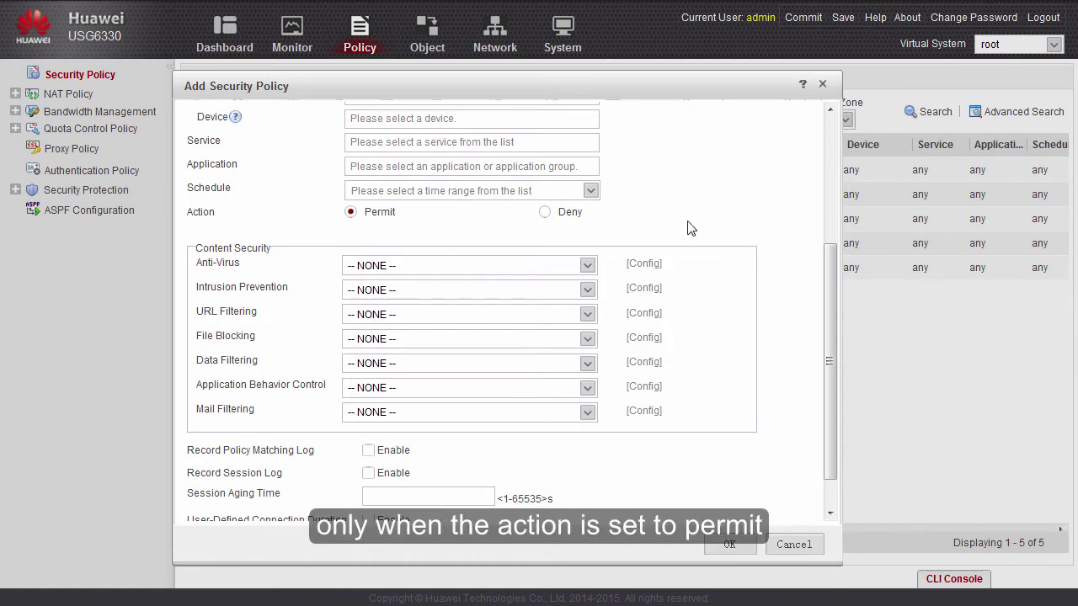
left_click(545, 212)
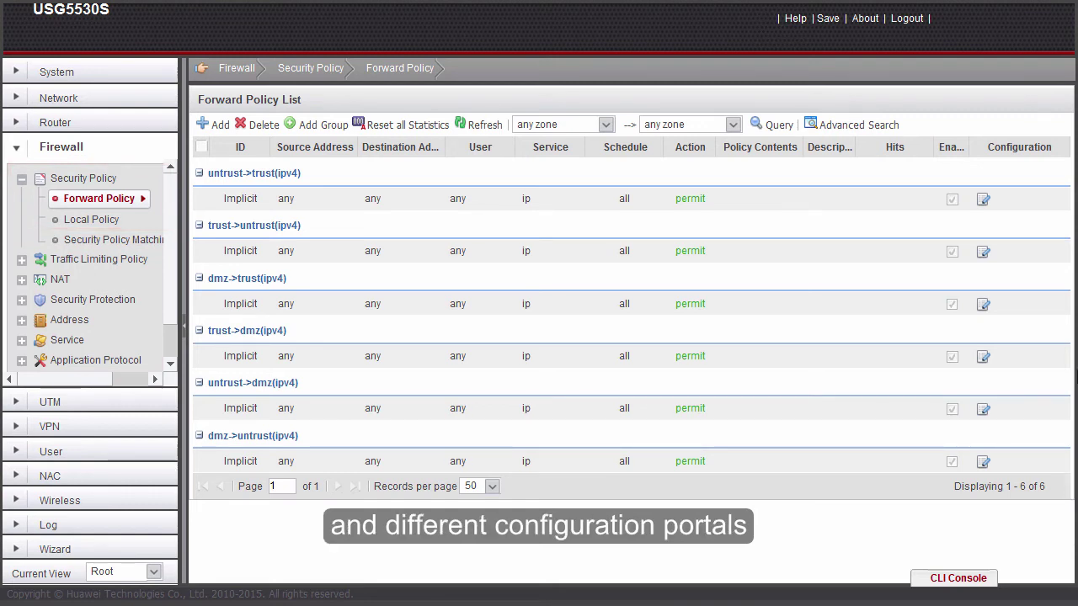
- Open the Add Forward Policy form from the USG5530S Forward Policy List
left_click(216, 128)
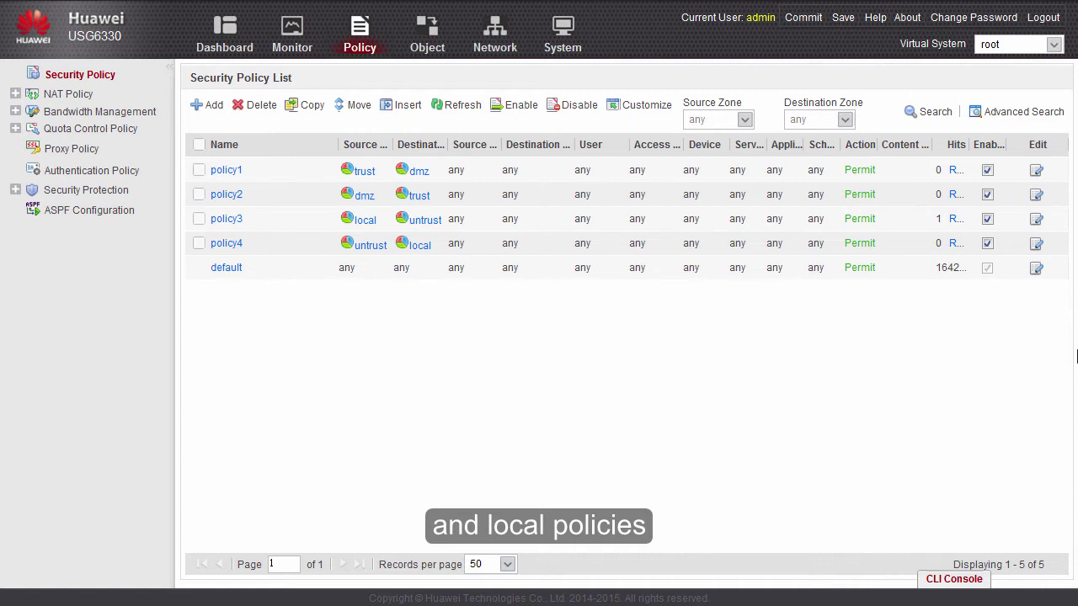
- Start a new security policy with source zones local, trust, untrust and dmz
left_click(209, 107)
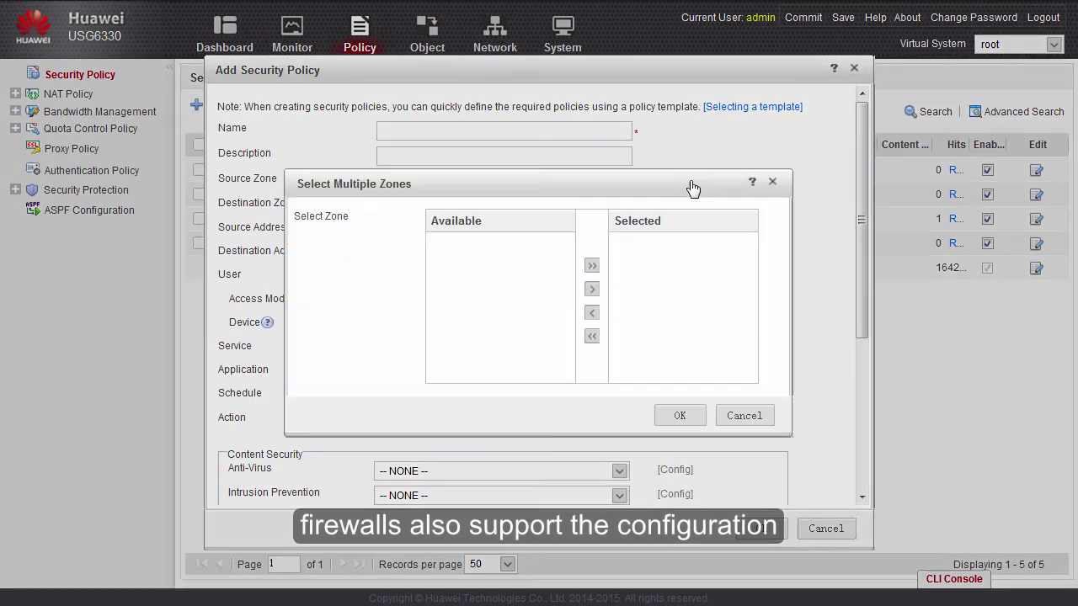
left_click(690, 180)
left_click(591, 265)
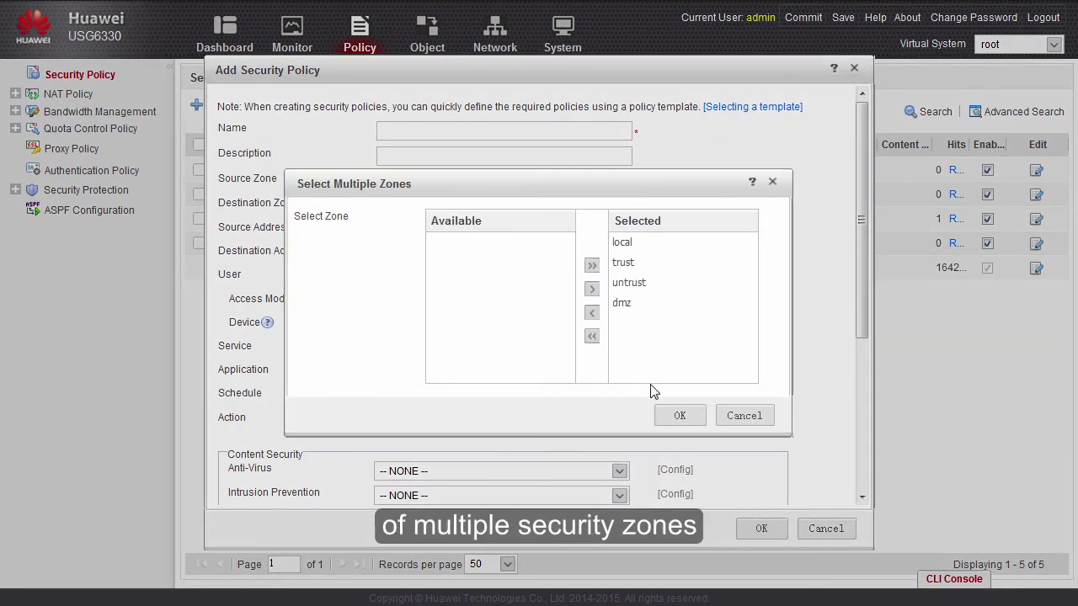
left_click(679, 415)
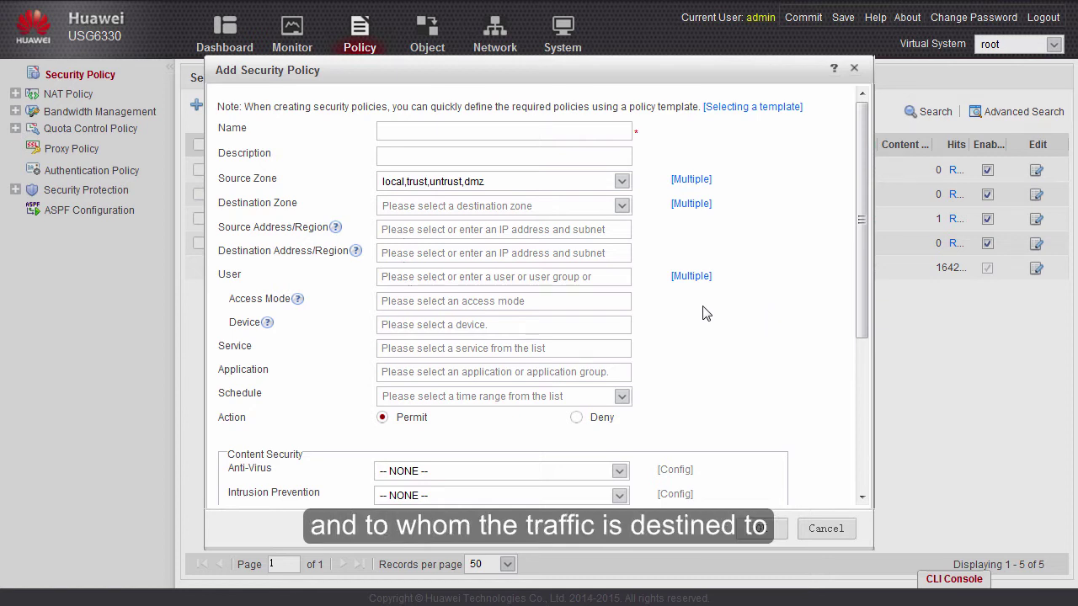
- Add 1.1.1.1/32 and 1.1.1.0/24 as the new policy's source addresses
left_click(594, 232)
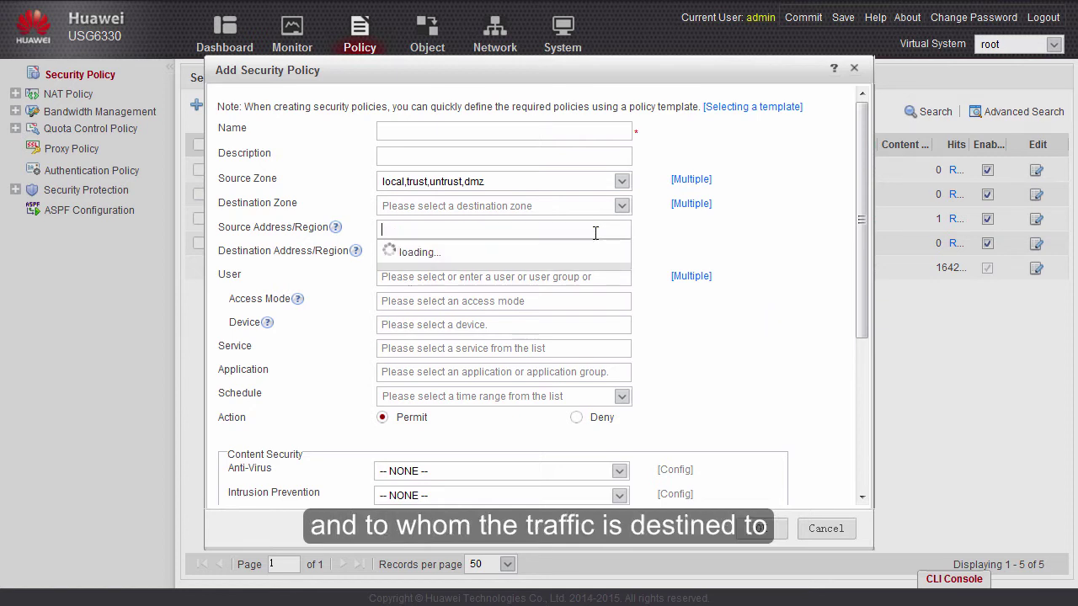
type("1.1.1.1/32")
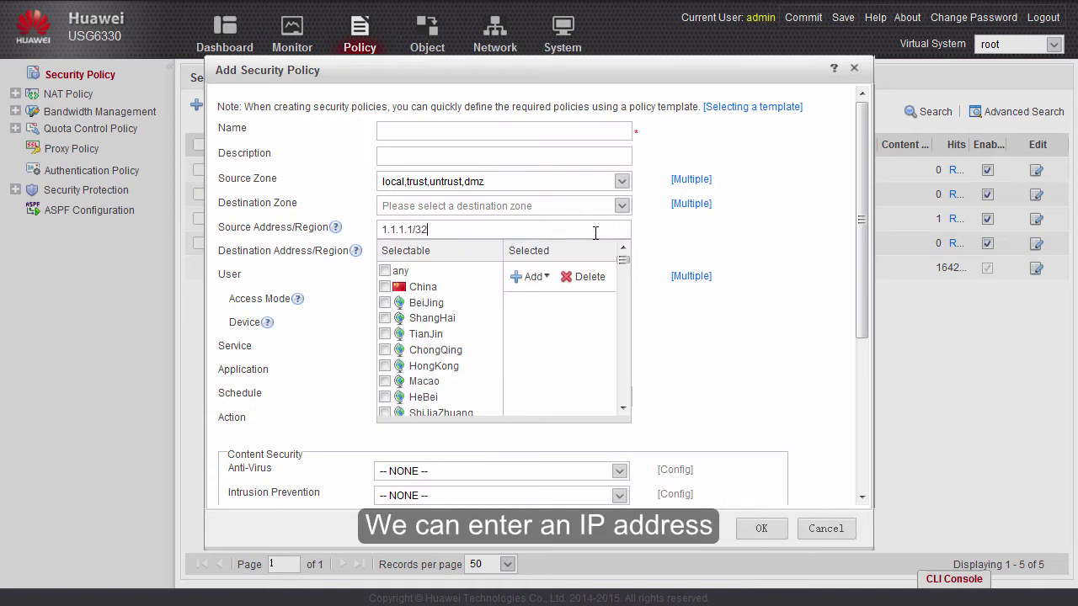
key("Return")
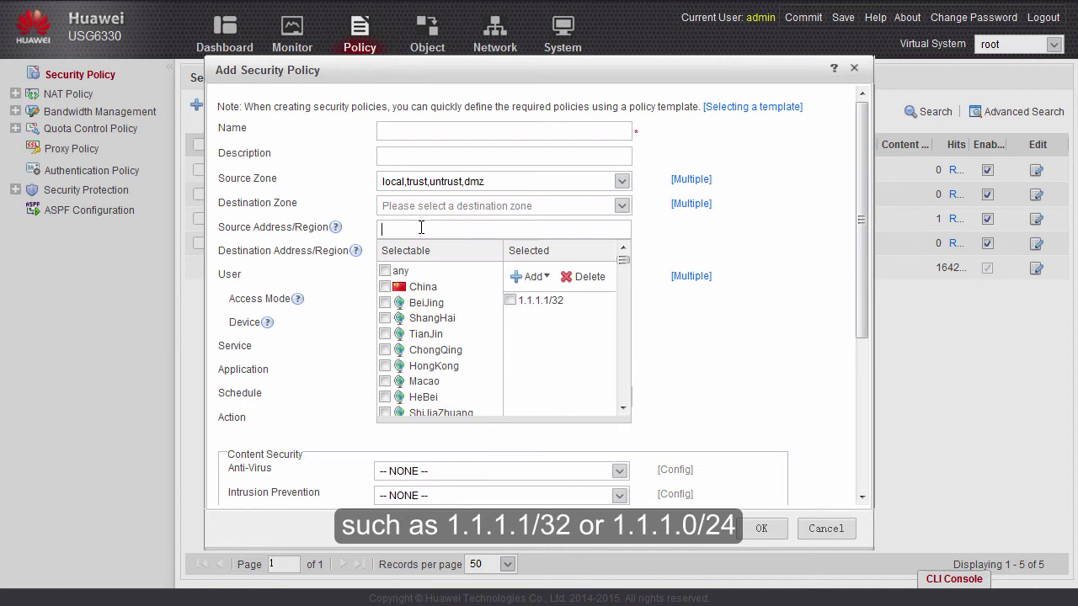
type("1.1.1.0/24")
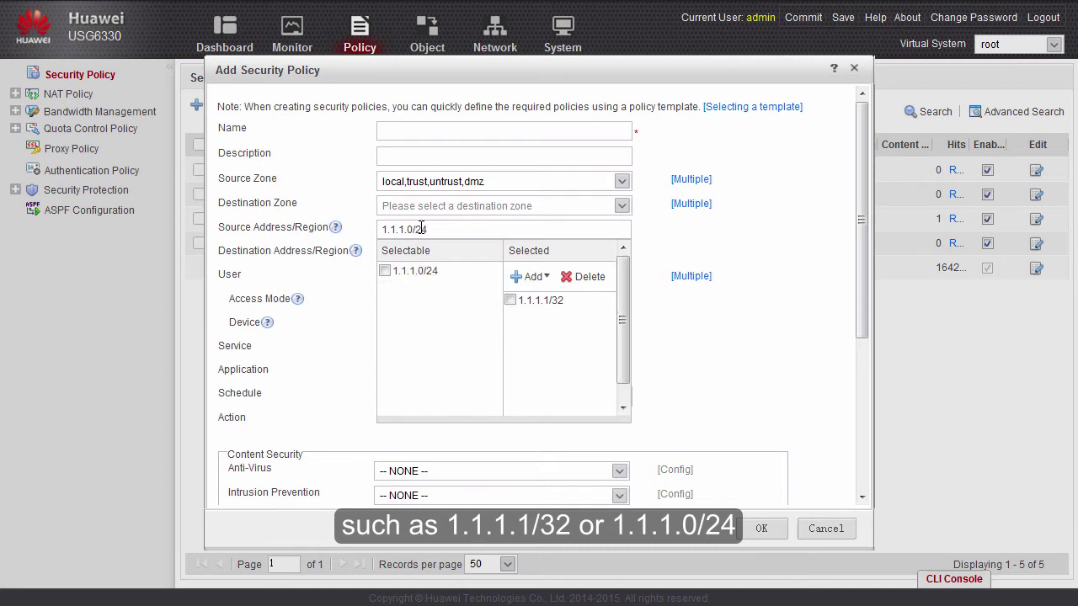
left_click(385, 270)
left_click(786, 246)
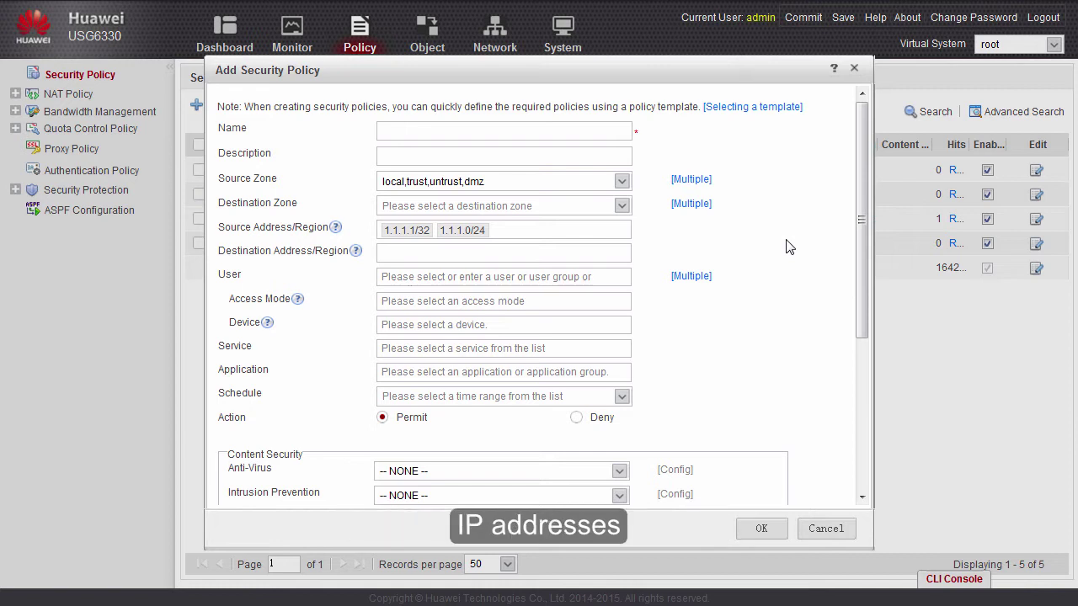
left_click(509, 249)
- Review the destination address add options and the user list without selecting anything
left_click(539, 300)
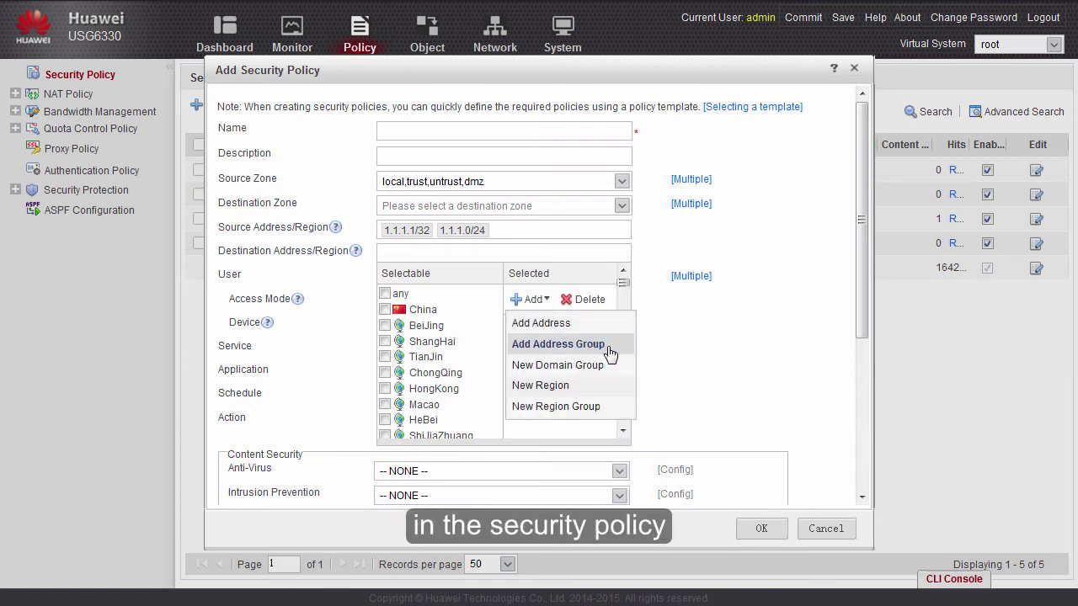
left_click(737, 354)
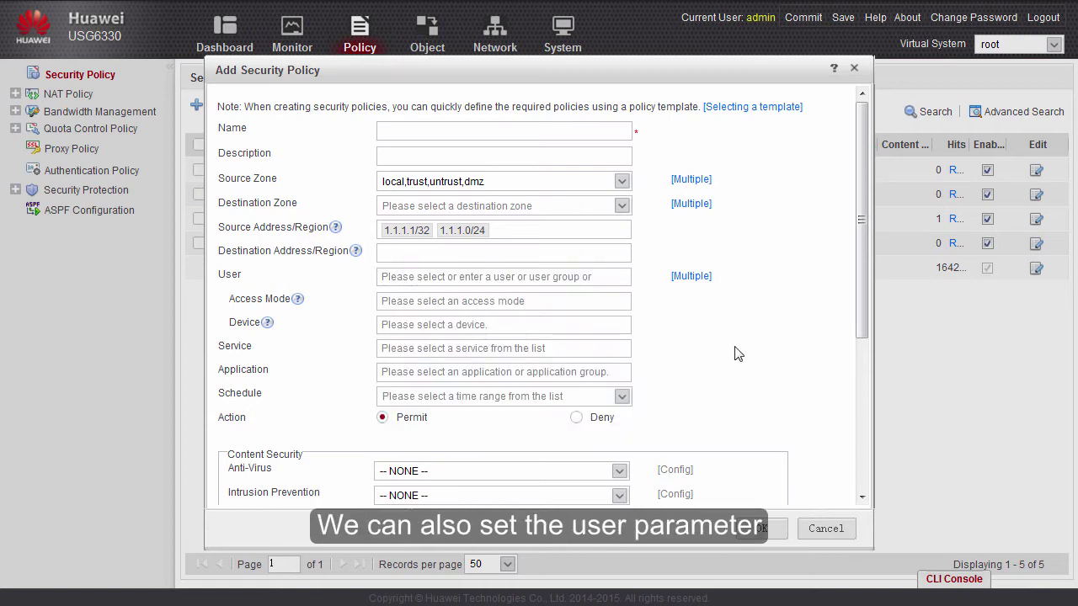
left_click(619, 276)
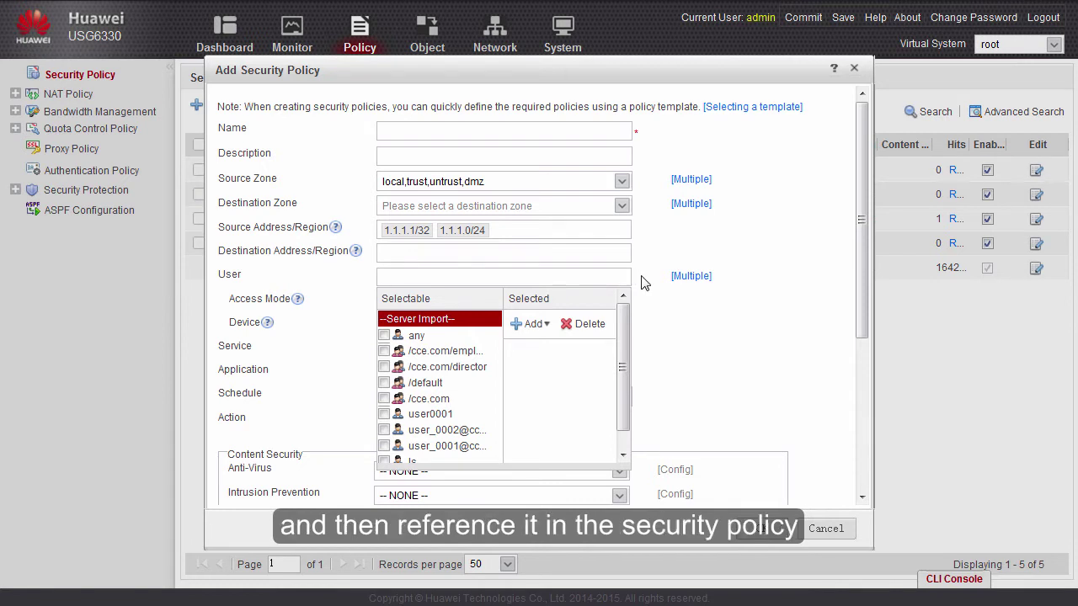
left_click(645, 282)
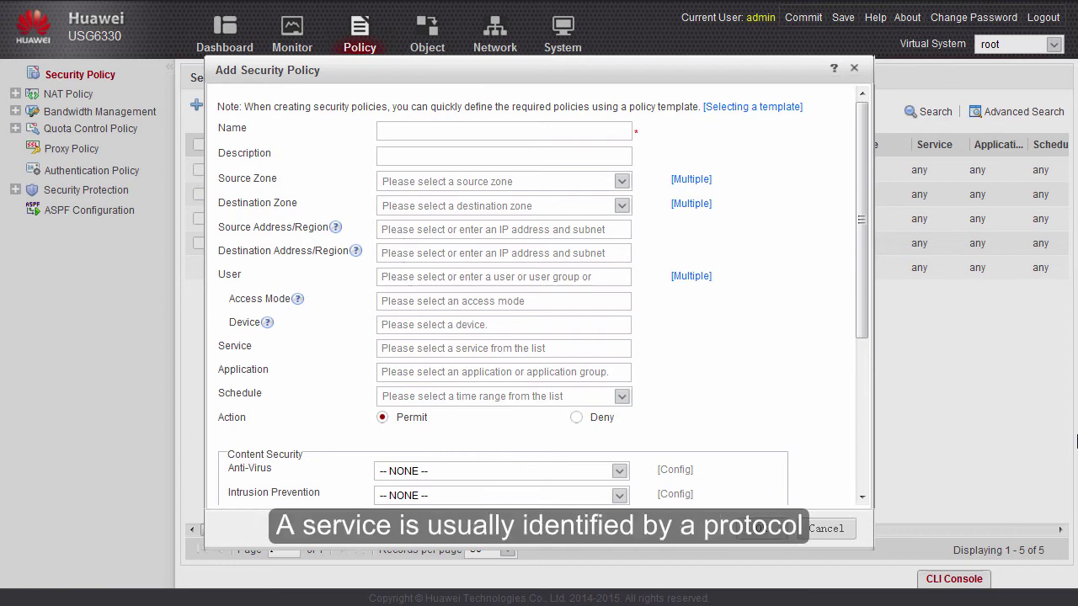
- Set the policy's service to ah and bring up the list of matchable applications
left_click(581, 348)
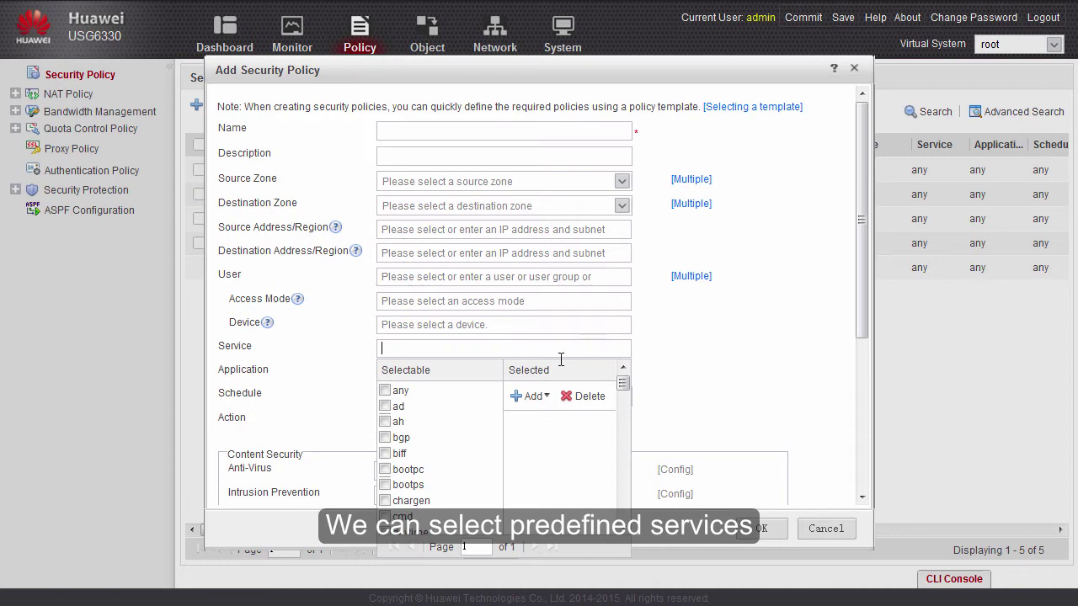
left_click(397, 421)
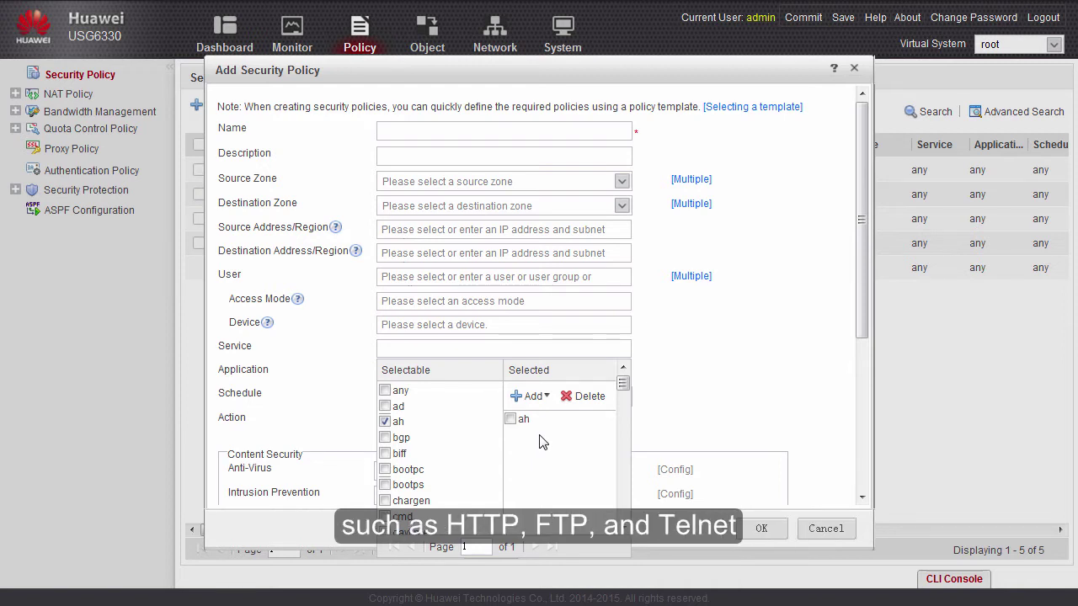
left_click(547, 396)
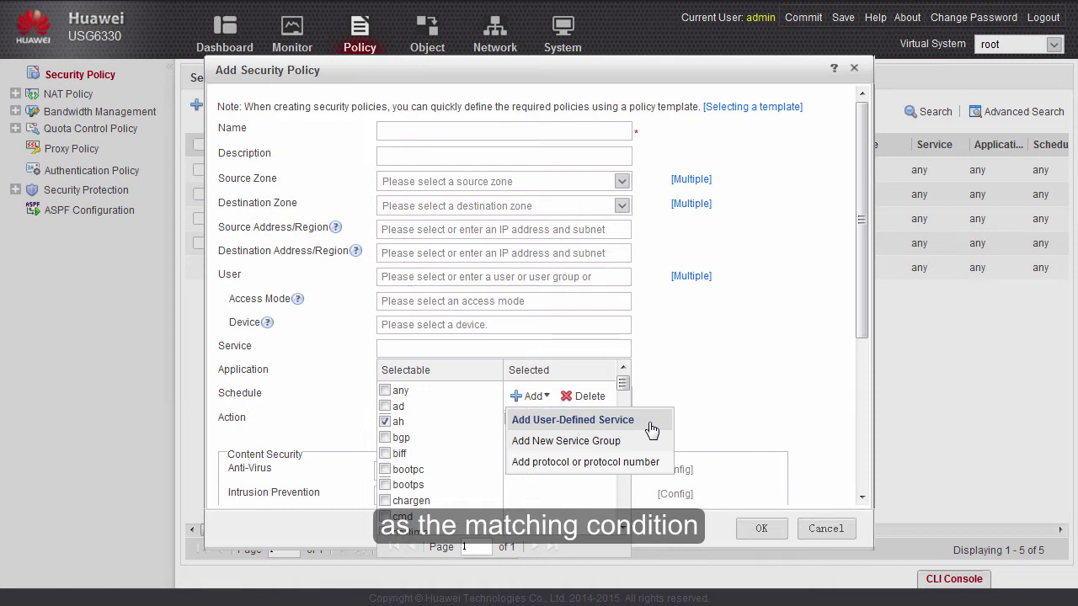
left_click(706, 430)
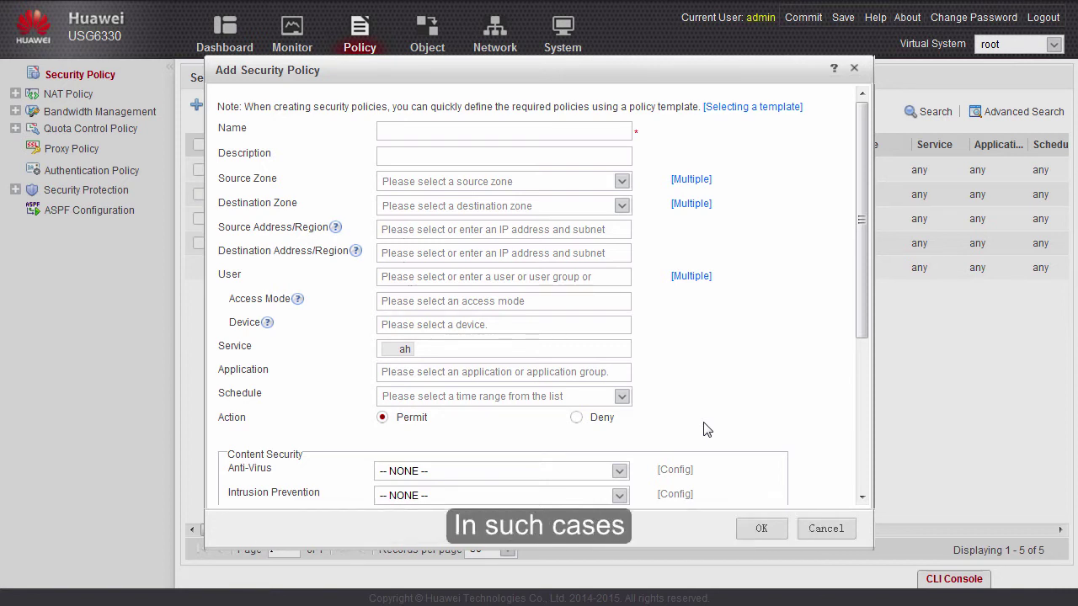
left_click(617, 372)
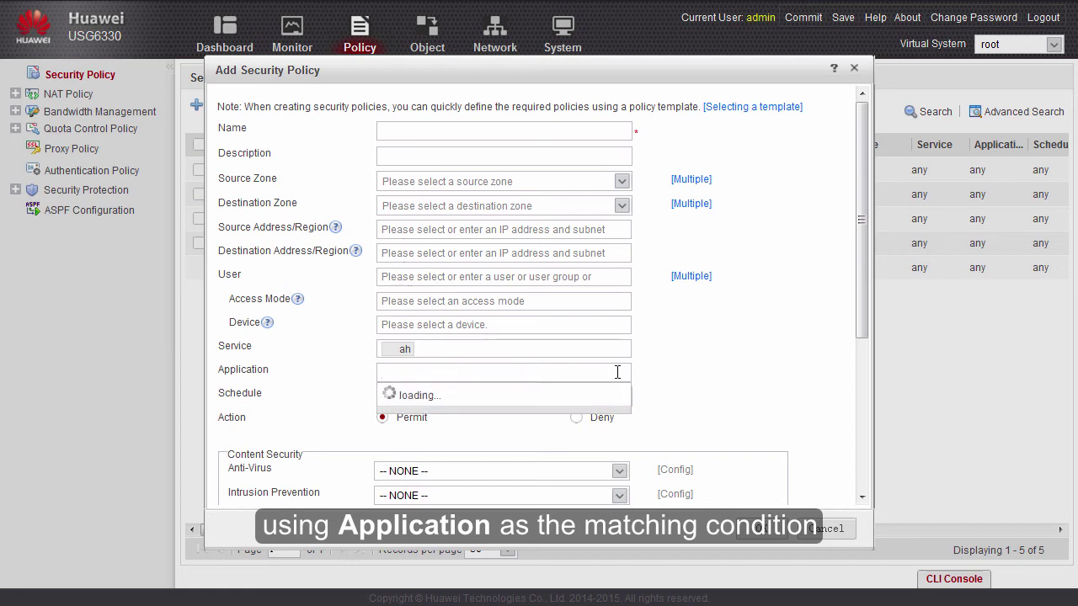
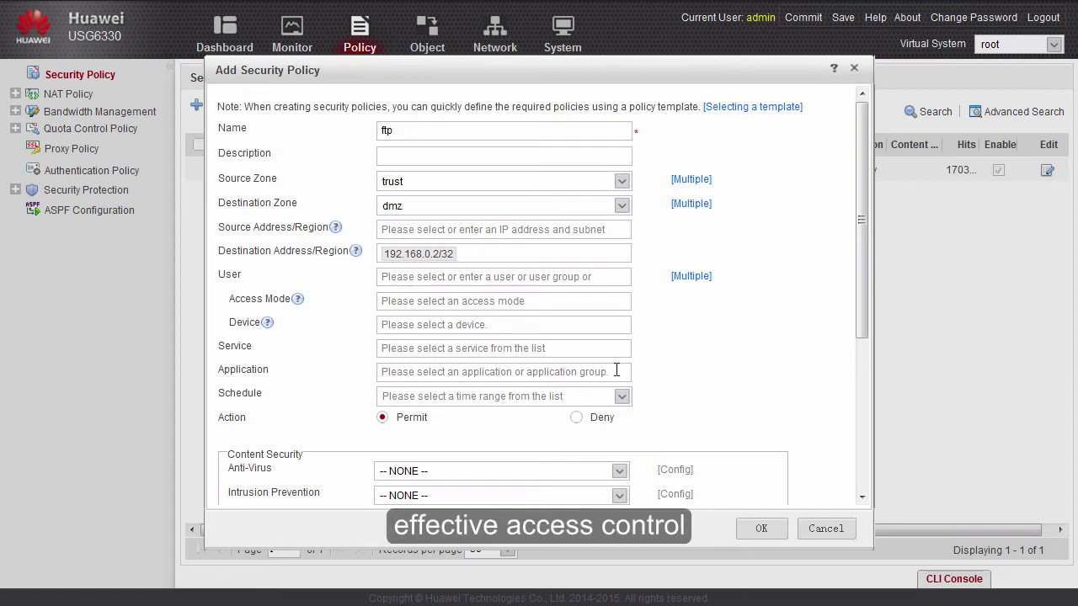
- Set the ftp policy's Application to FTP and save it, keeping the action Permit
left_click(549, 379)
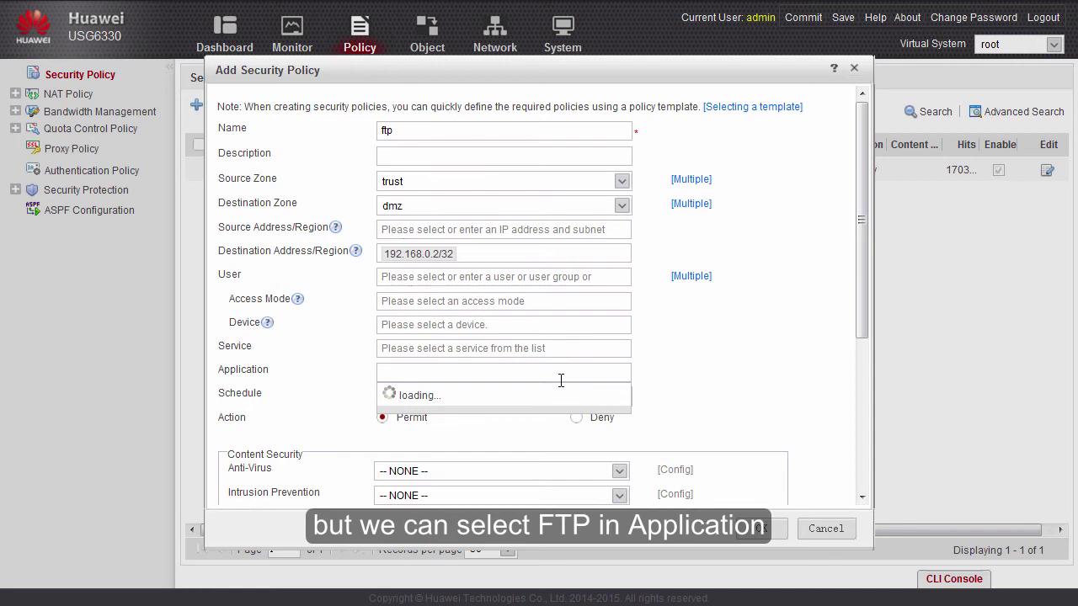
left_click_drag(624, 402, 628, 411)
left_click(385, 455)
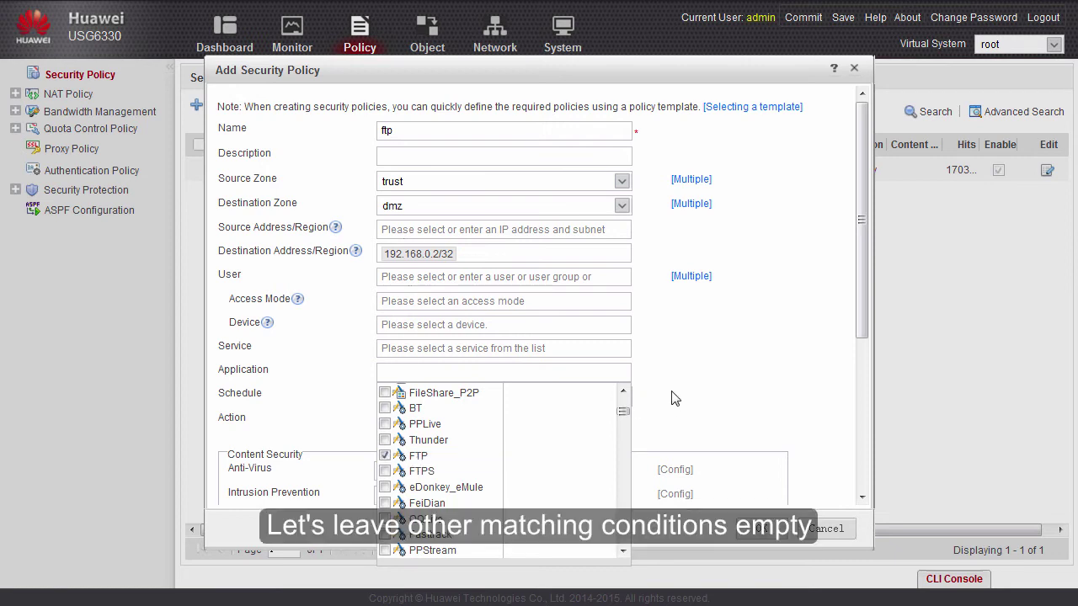
left_click(688, 395)
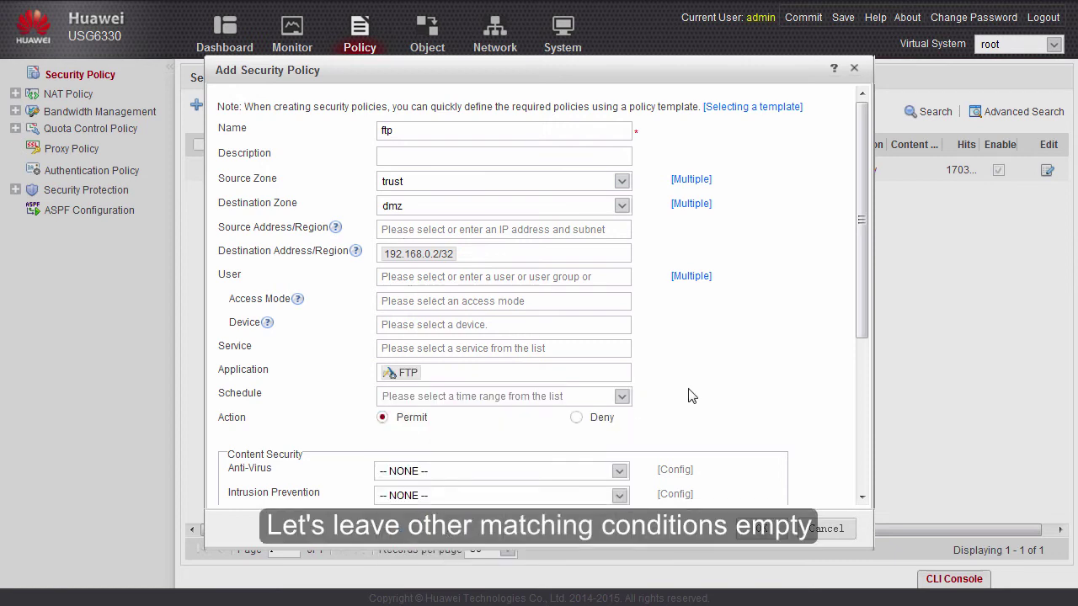
left_click(762, 530)
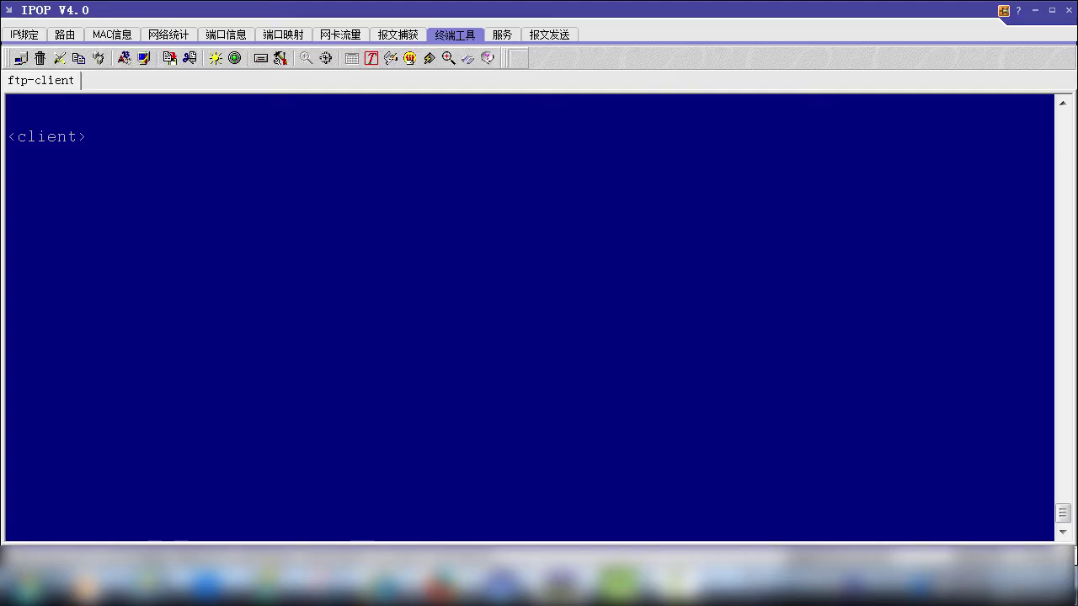
- From the client, run ftp 192.168.0.2 2121 and submit a user name to test access
type("ftp 192.168.0.2 2121")
key("Return")
type("123")
key("Return")
key("Return")
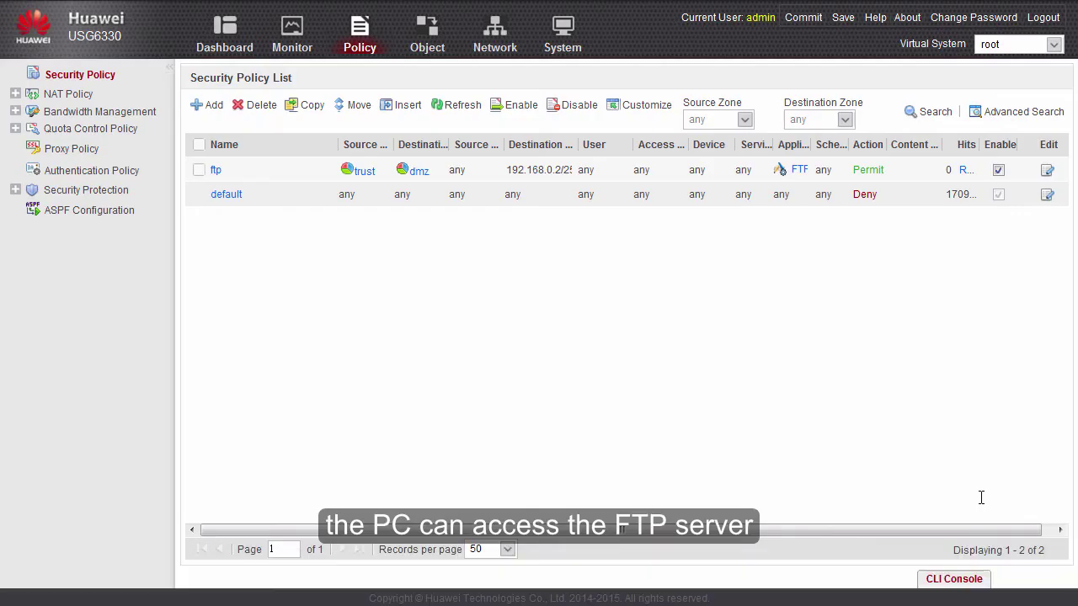
- Refresh the policy list, then switch the ftp policy's action to Deny and save it
left_click(98, 76)
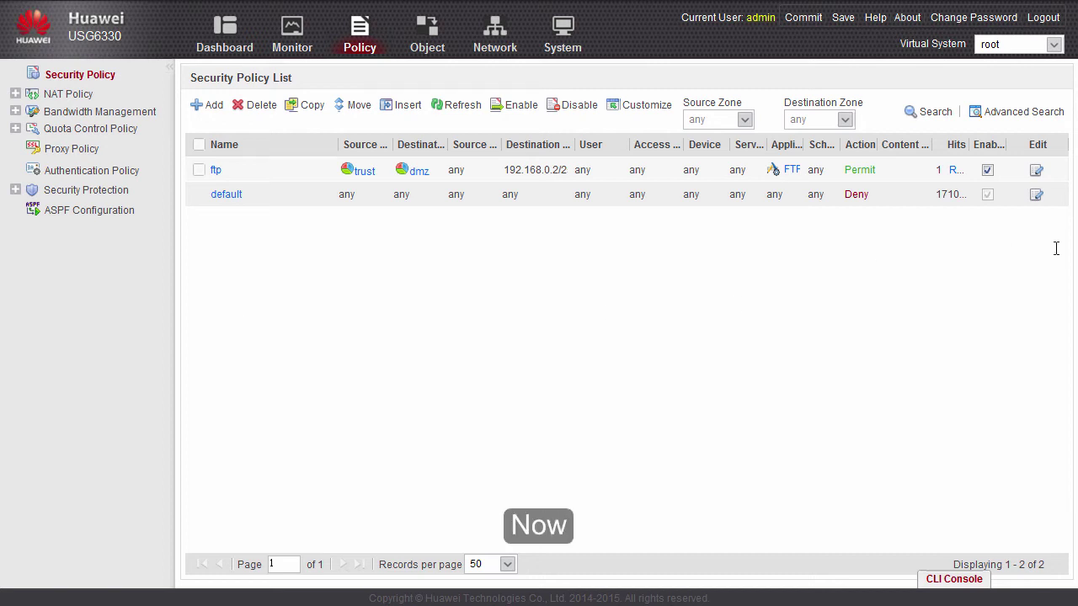
left_click(1036, 171)
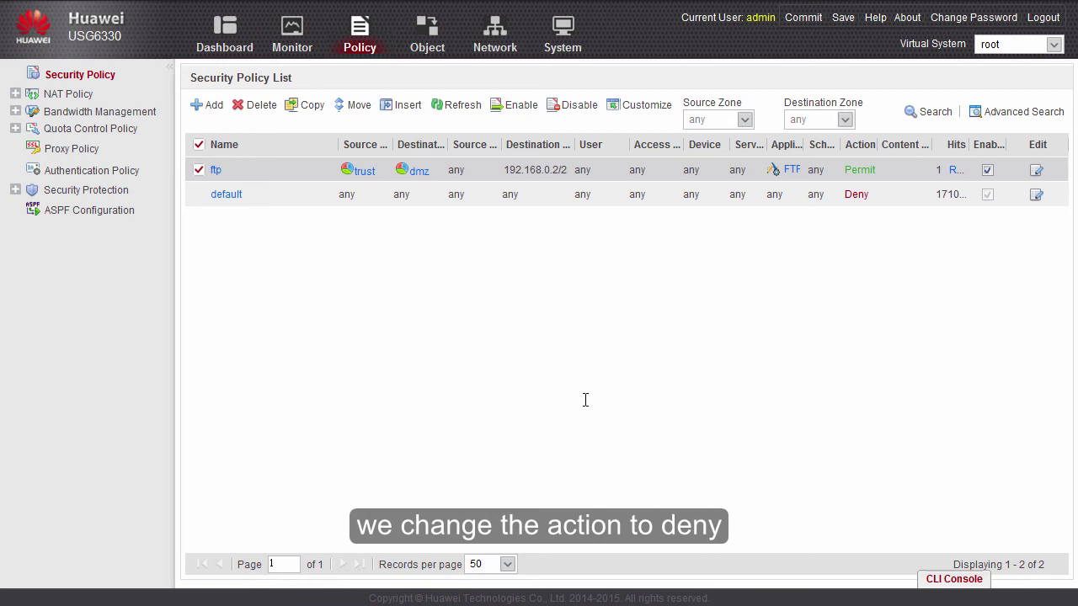
left_click(576, 417)
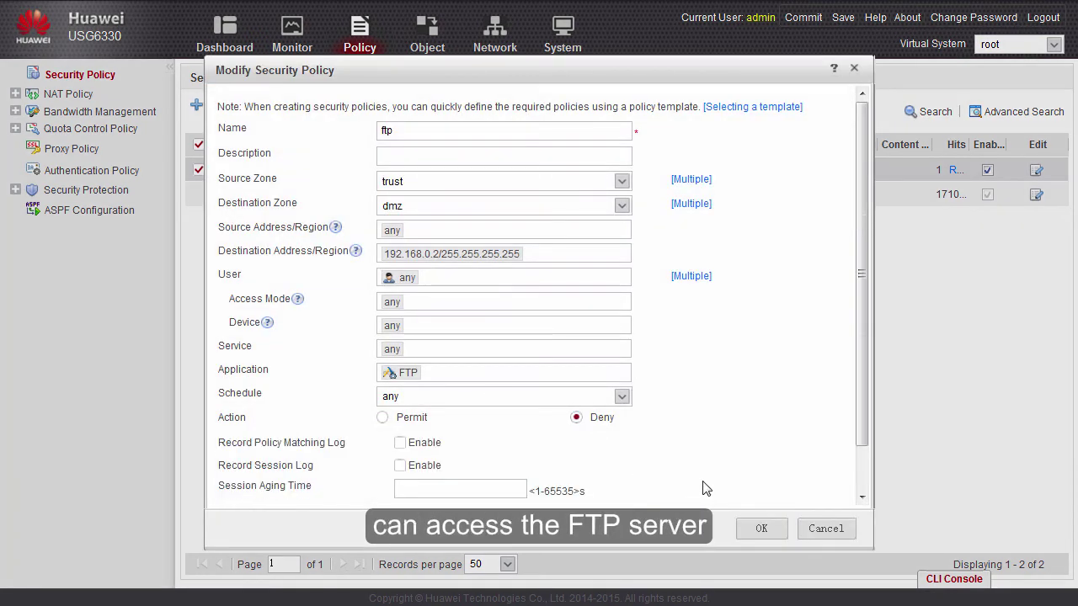
left_click(761, 528)
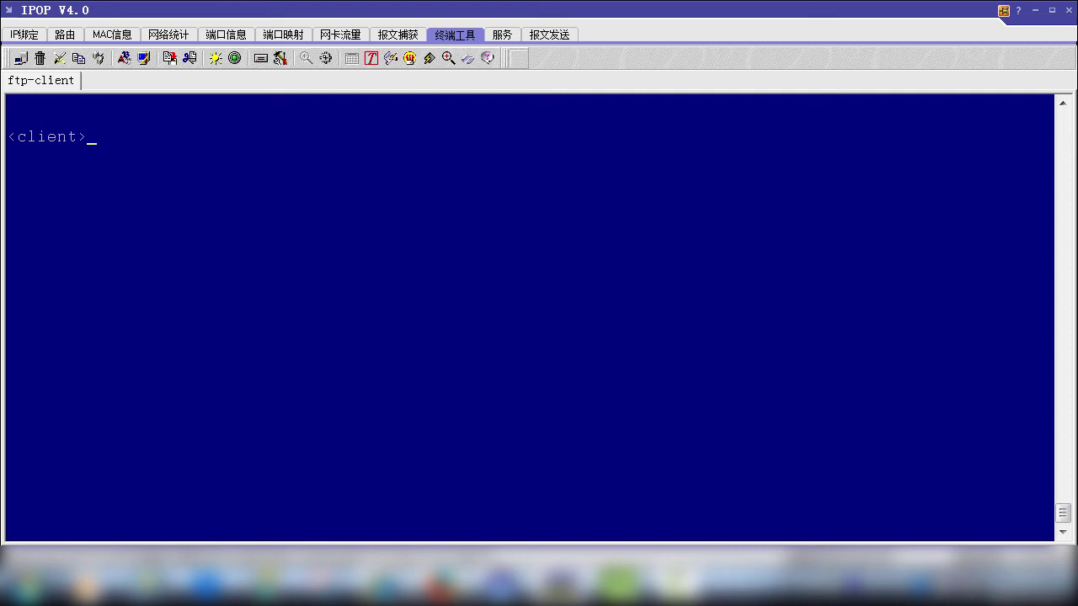
- Retry ftp 192.168.0.2 2121 from the client with a user name and see the login fail
type("ftp 192.168.0.2 2121")
key("Return")
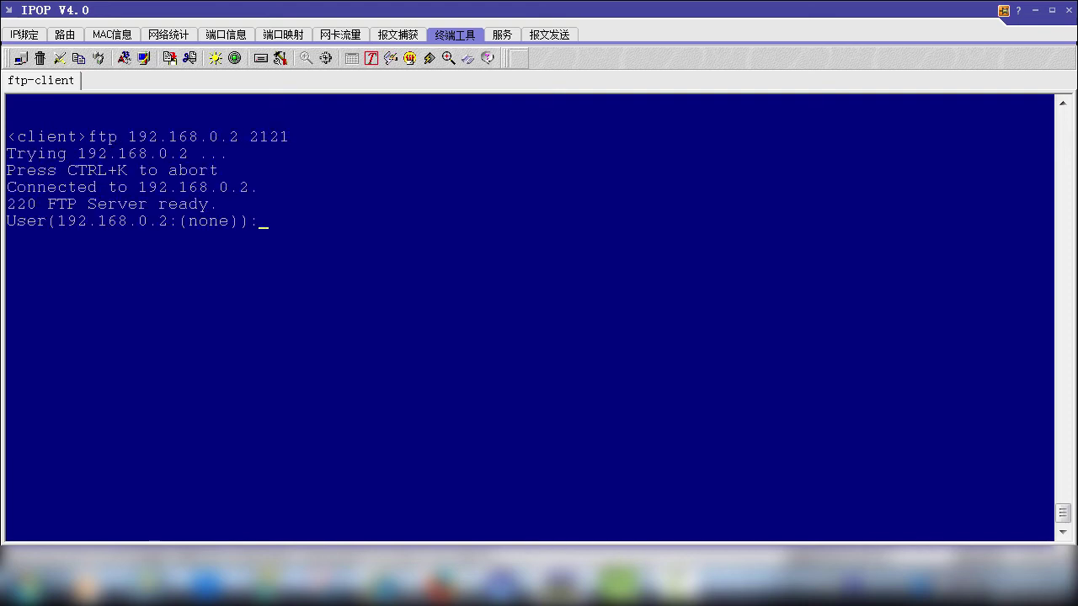
type("123")
key("Return")
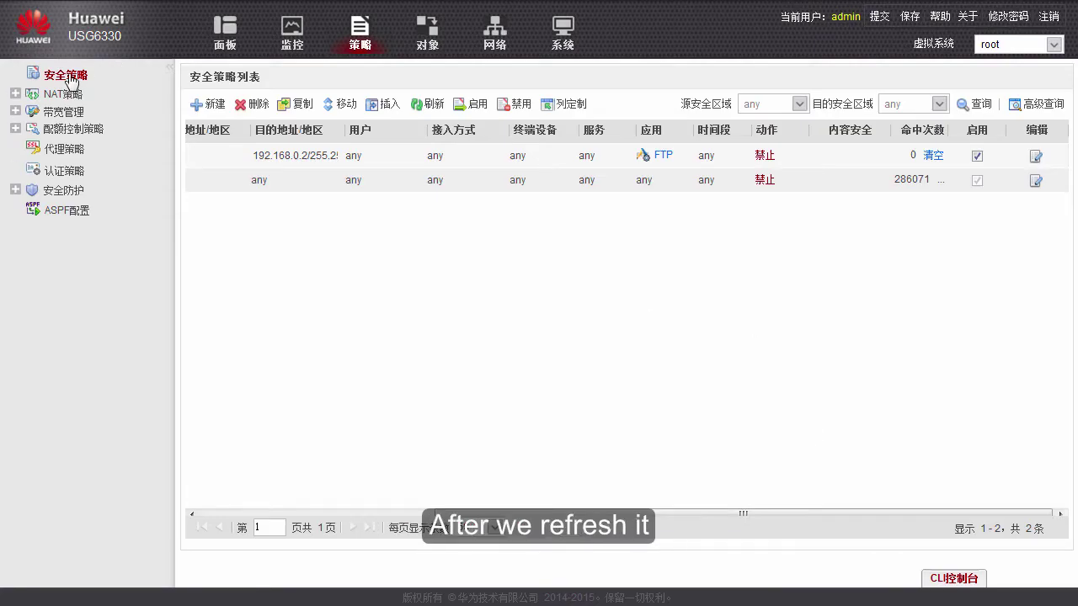
- Reload the Security Policy list and review the new policy's Schedule choices without picking one
left_click(69, 76)
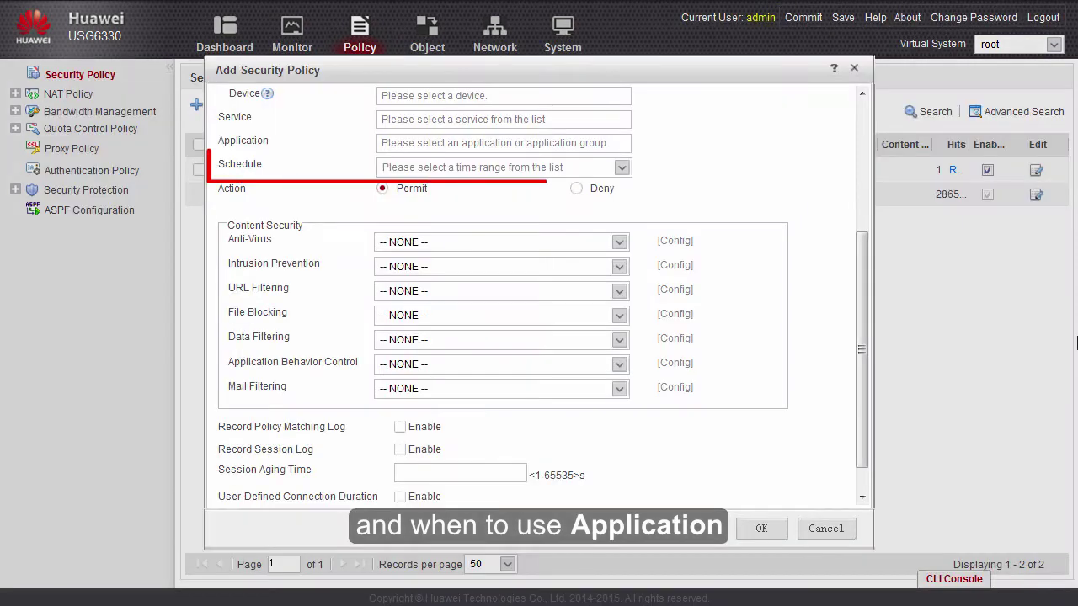
left_click(623, 169)
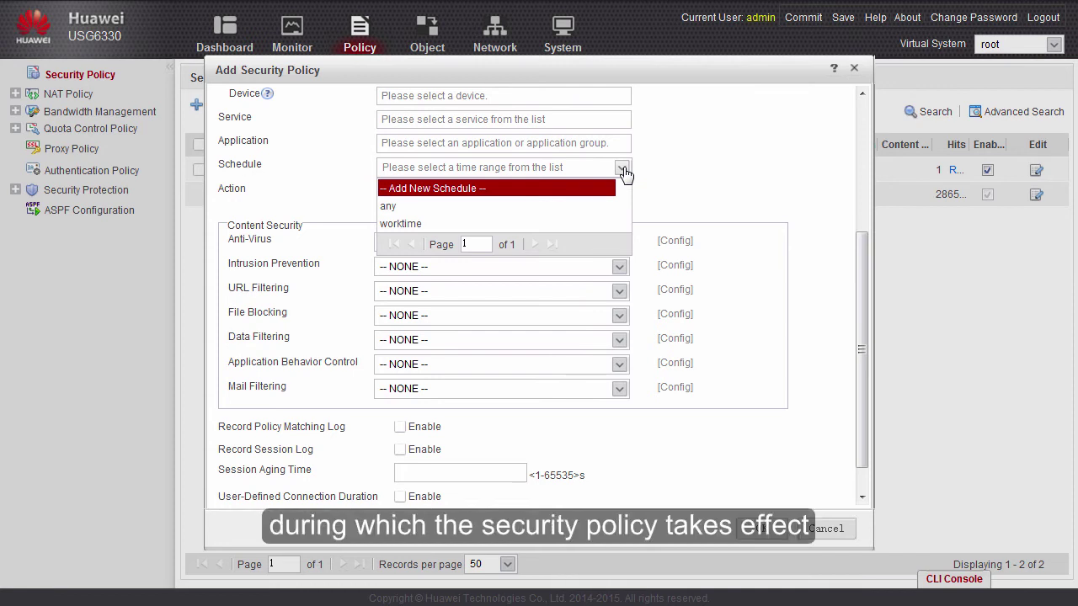
left_click(688, 183)
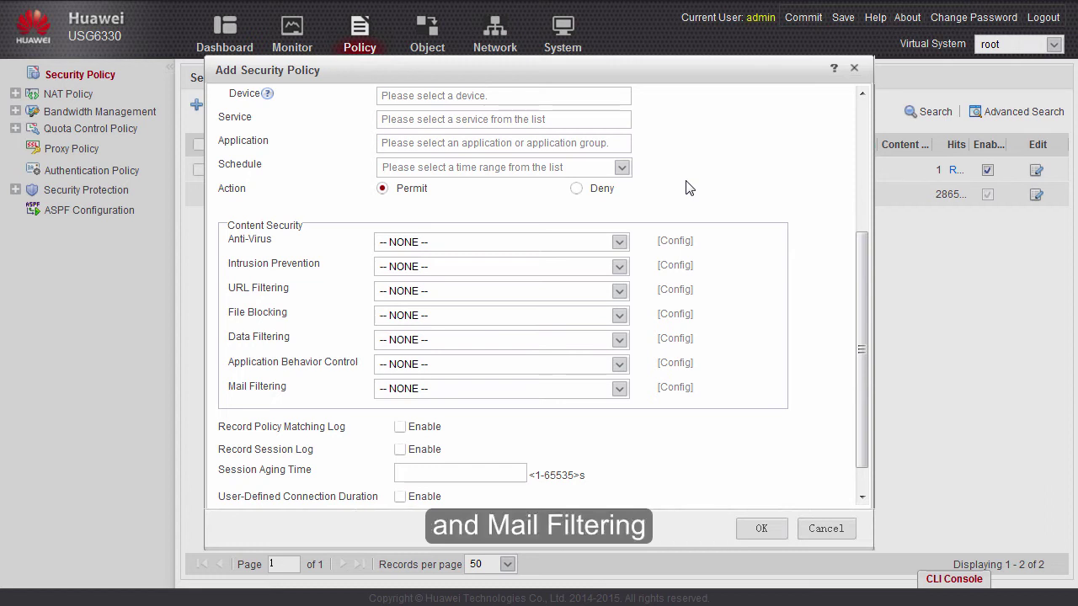
left_click(620, 242)
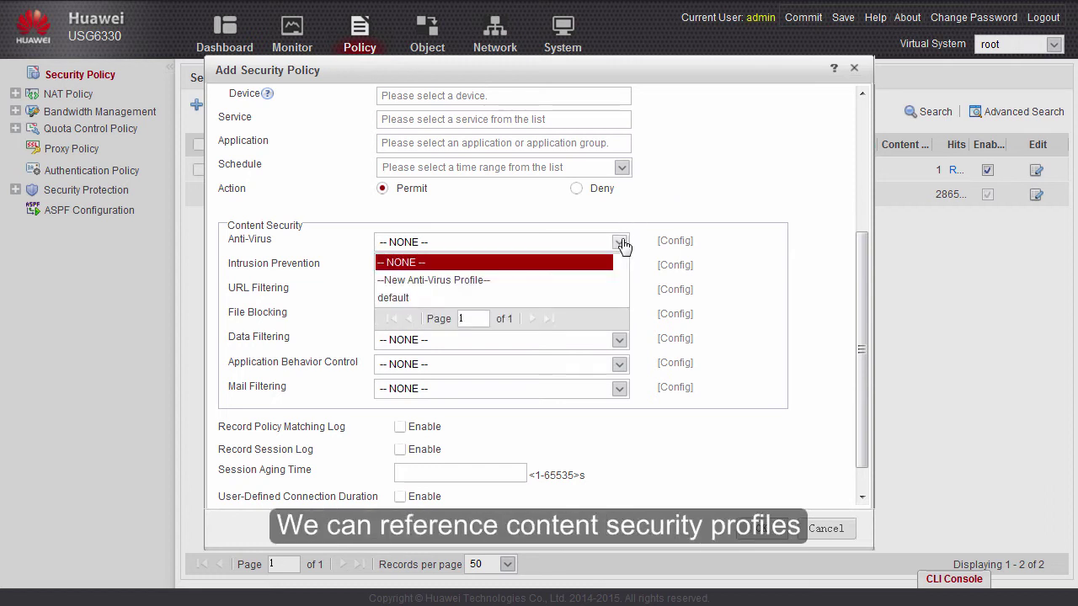
left_click(619, 242)
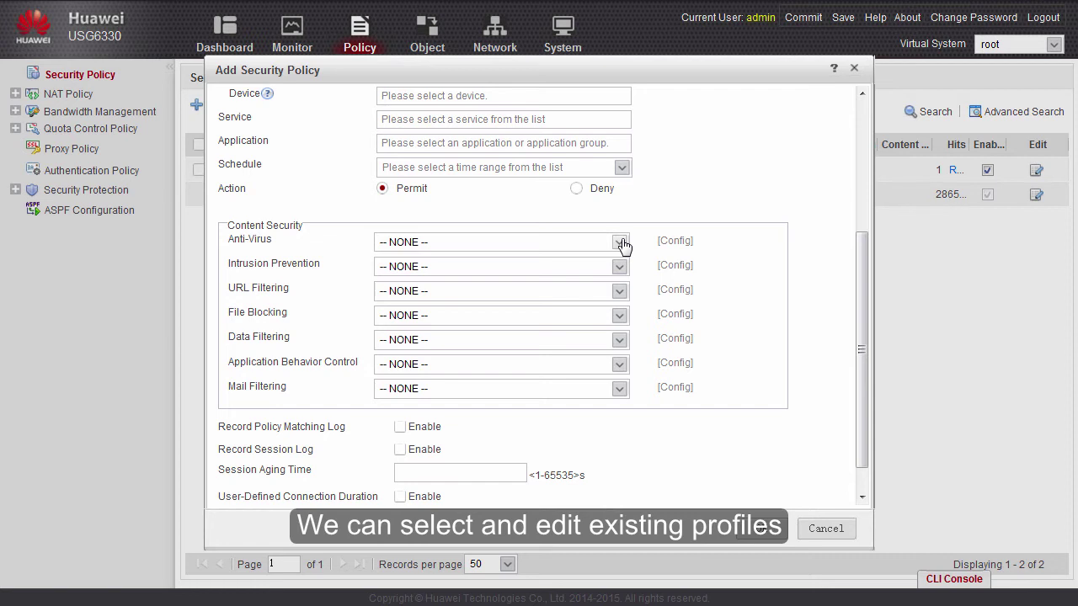
left_click(621, 243)
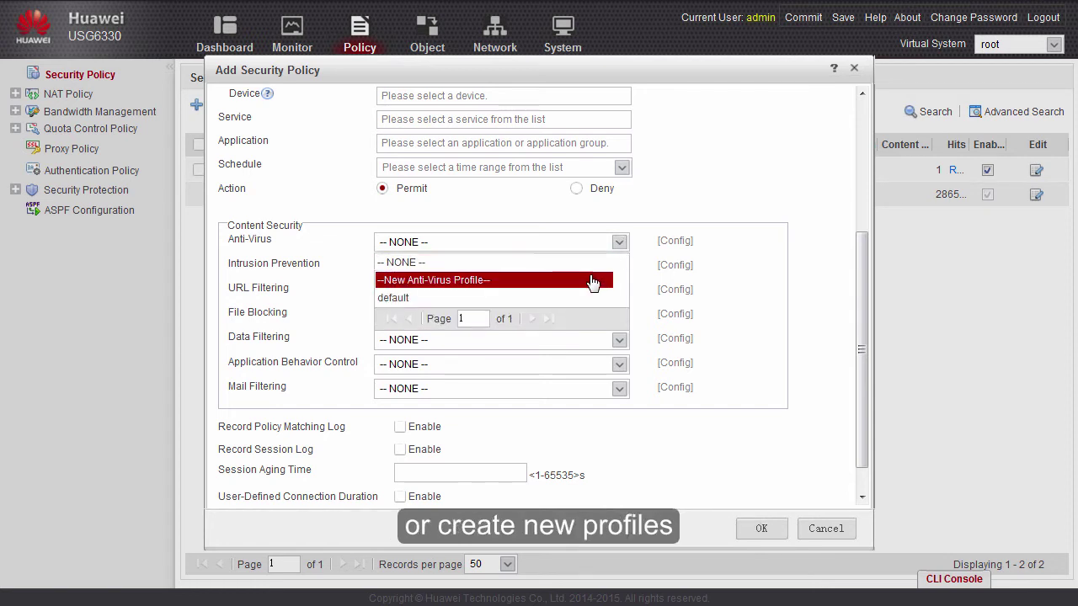
left_click(795, 305)
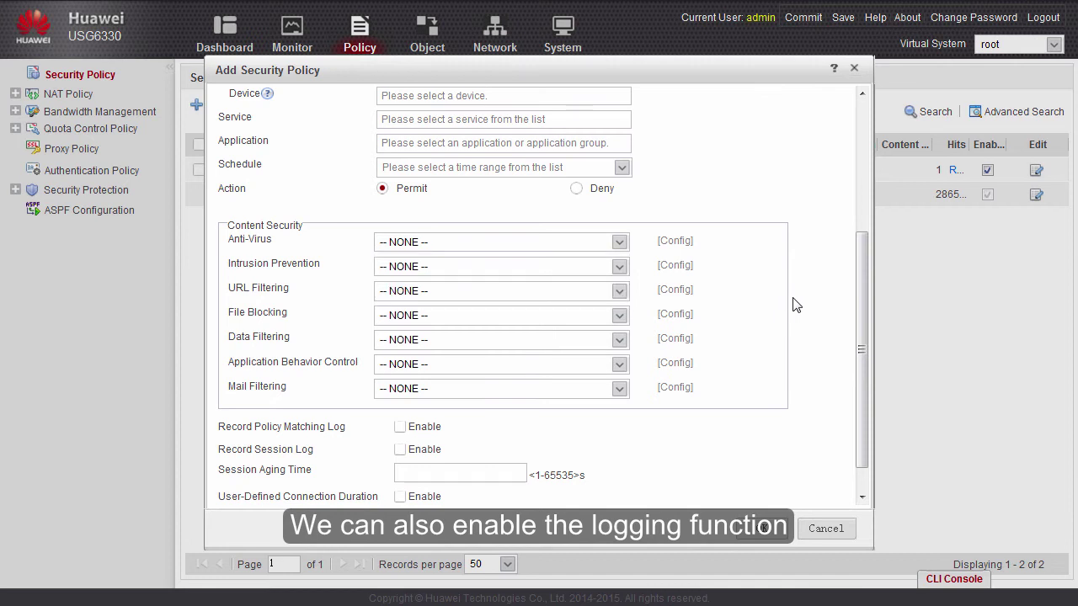
scroll(796, 305, "down", 1)
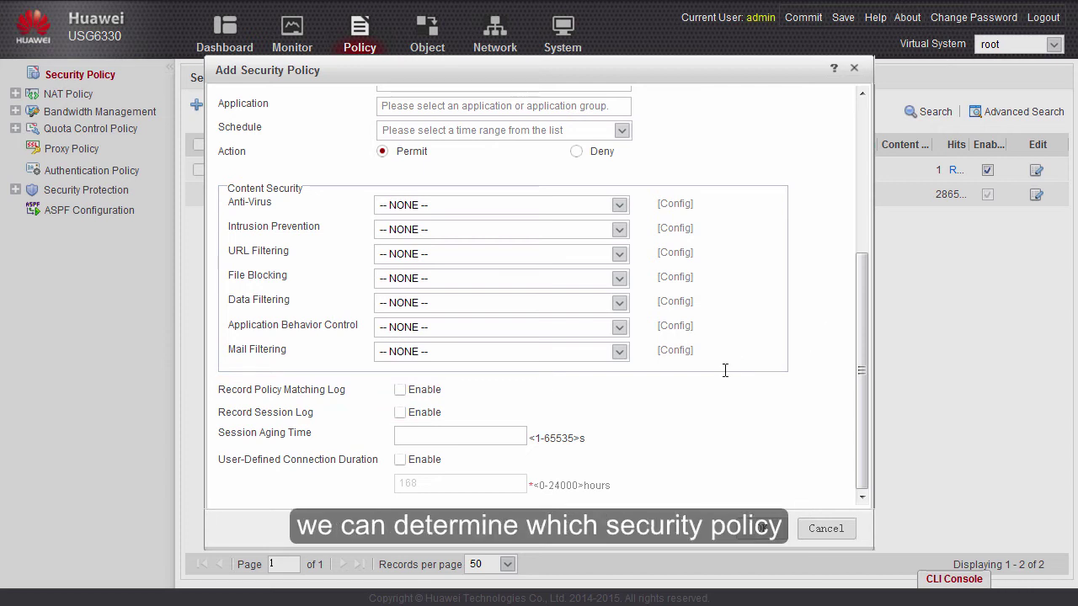
- Check Enable for Record Policy Matching Log, Record Session Log and User-Defined Connection Duration (168 hours)
left_click(400, 390)
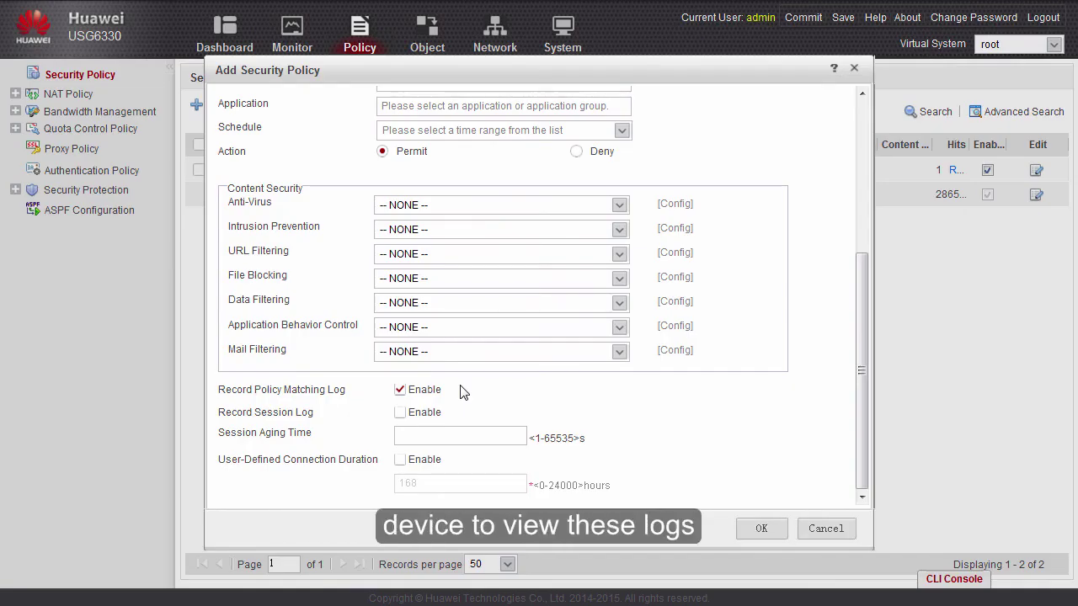
left_click(400, 412)
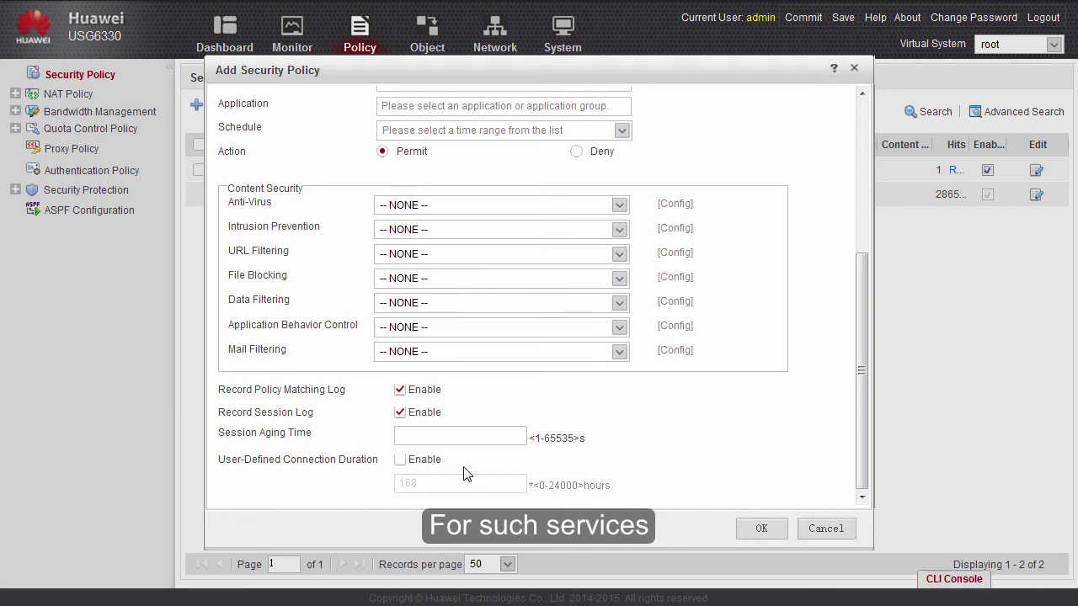
left_click(400, 460)
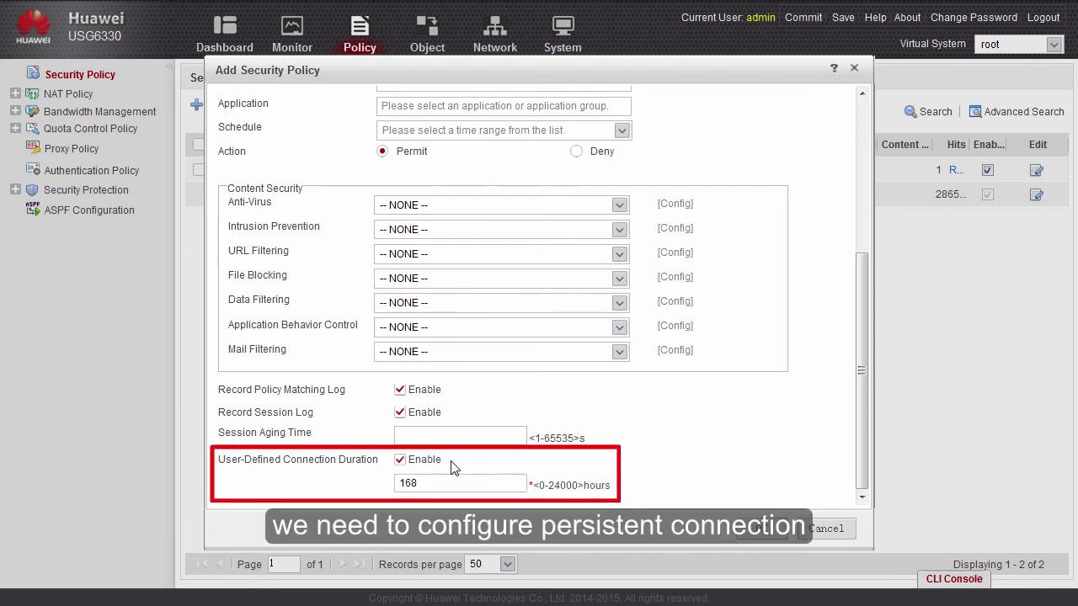